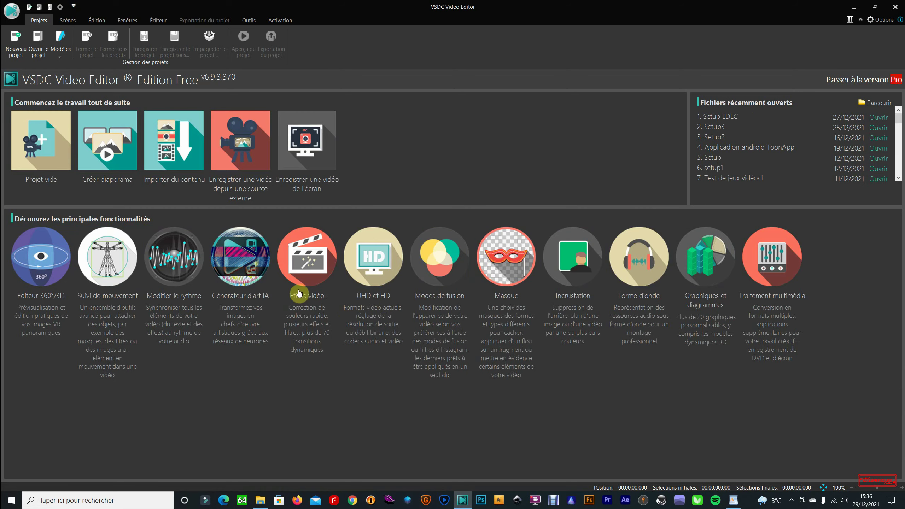
- Open the online help for video effects, sample its tutorial video, skim the written instructions, and close the browser
click(311, 300)
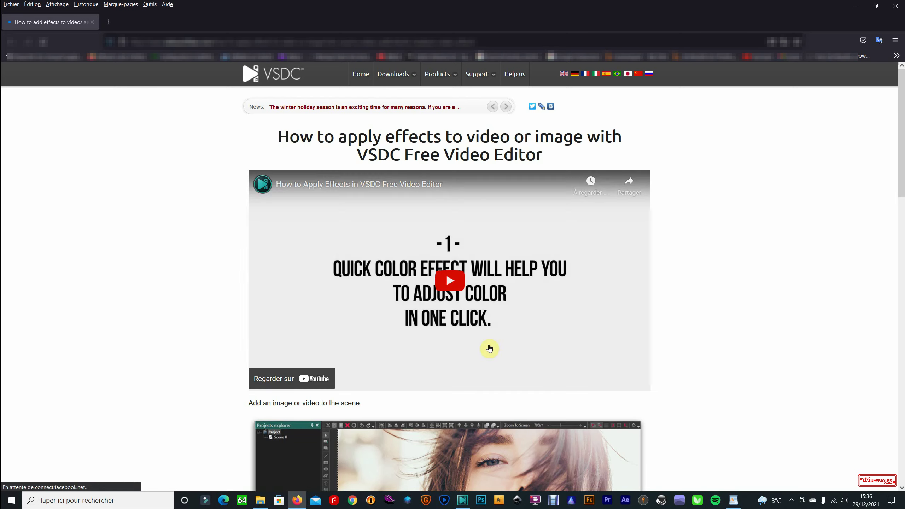
click(450, 284)
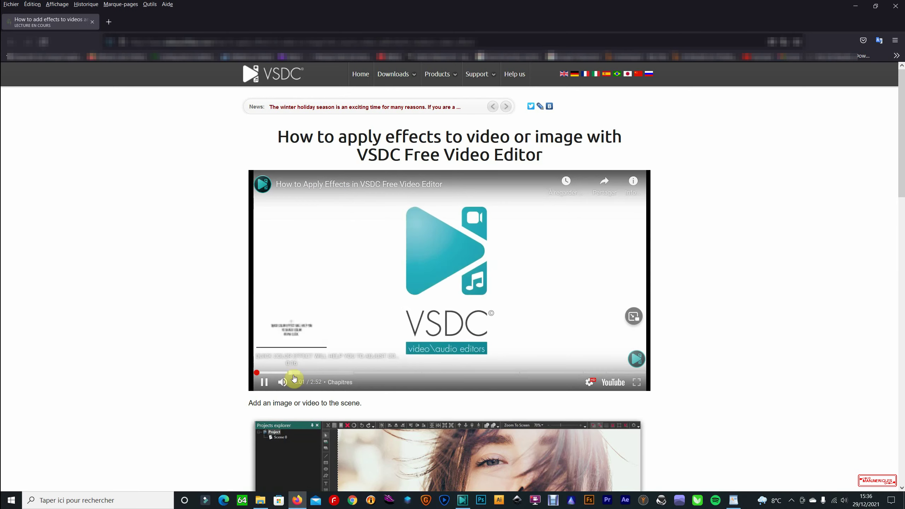
click(307, 373)
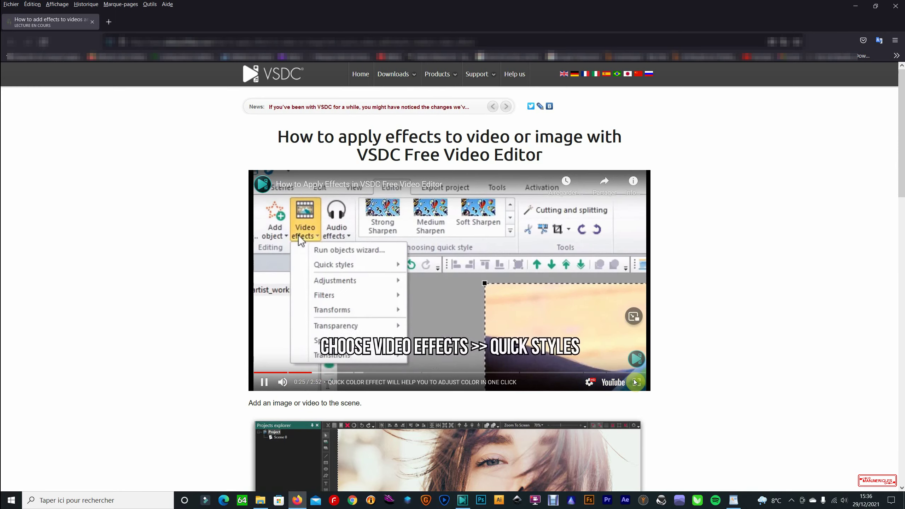
scroll(634, 382, down, 4)
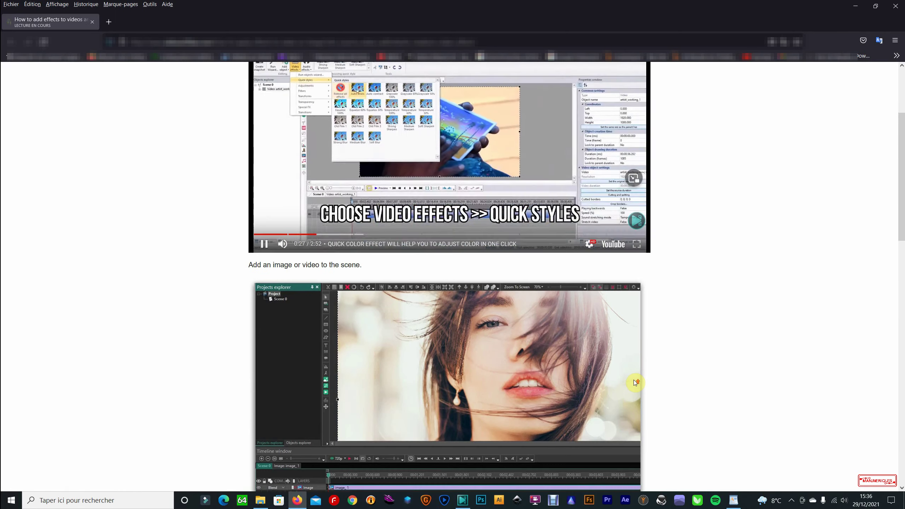
scroll(634, 382, up, 4)
click(264, 383)
scroll(651, 380, down, 18)
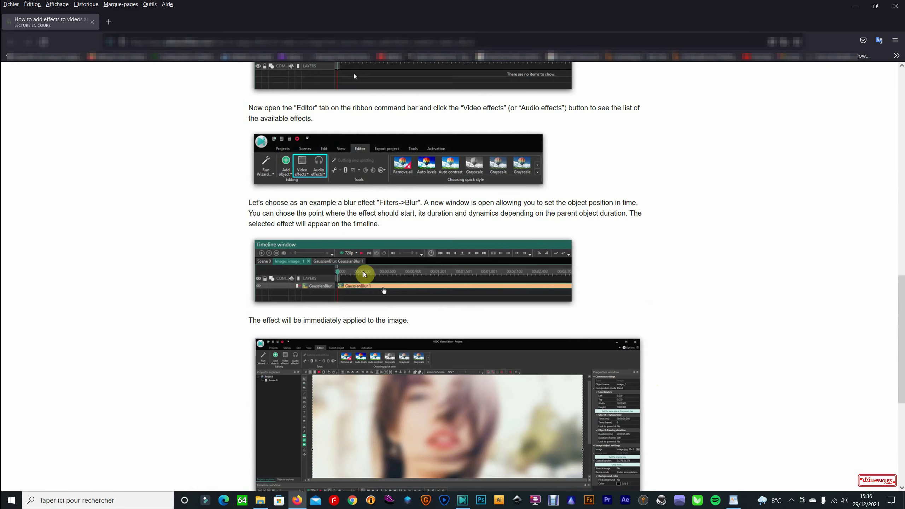
click(898, 6)
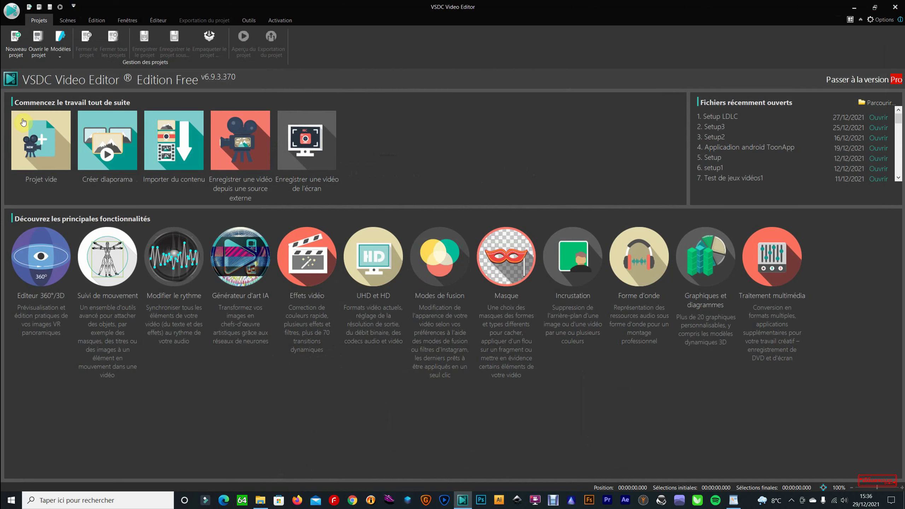
click(124, 165)
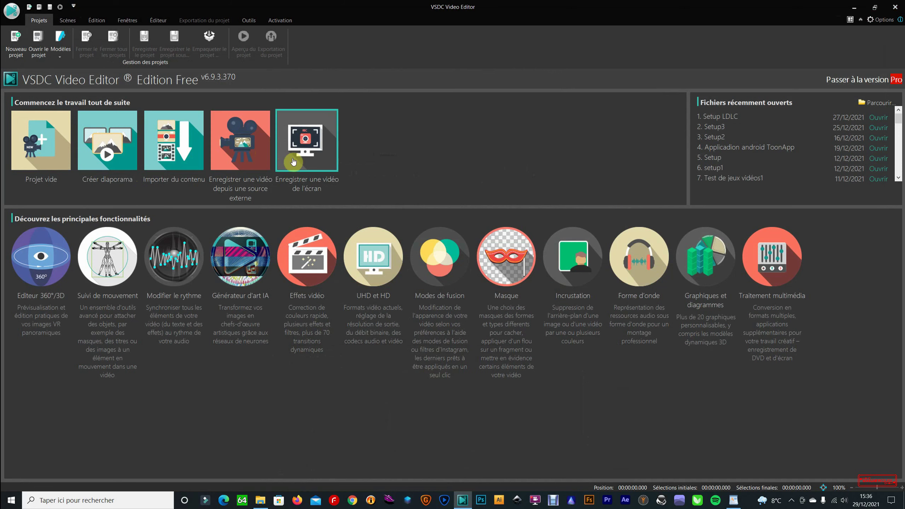
click(312, 133)
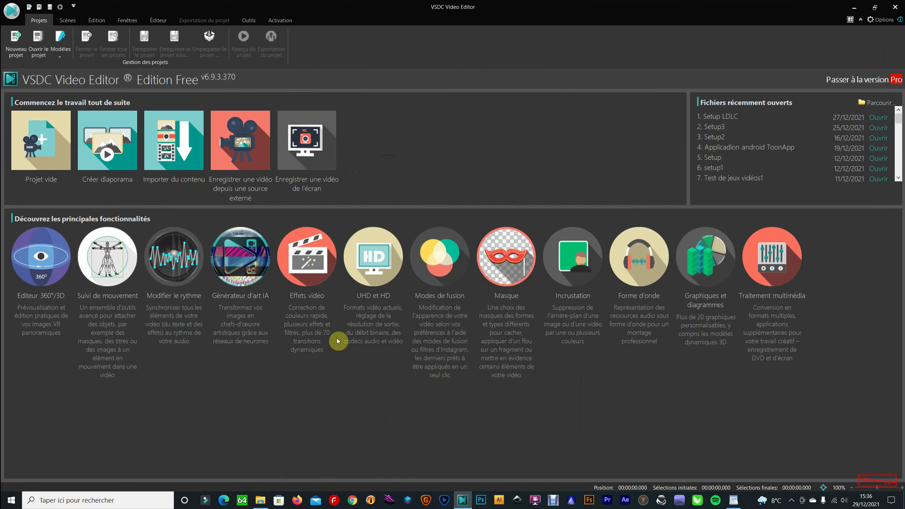
click(317, 159)
- Import the video Setup info 2021 as a new project, matching the project parameters to the imported file
click(178, 149)
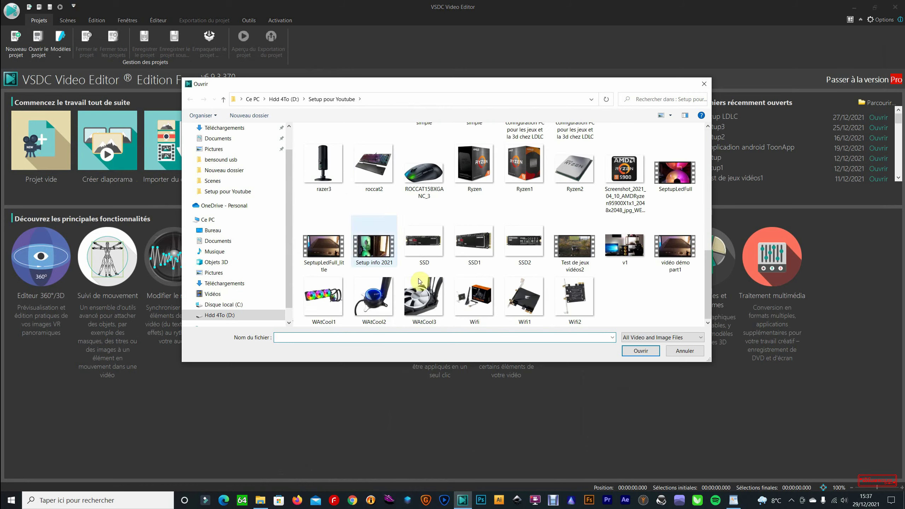
double_click(373, 245)
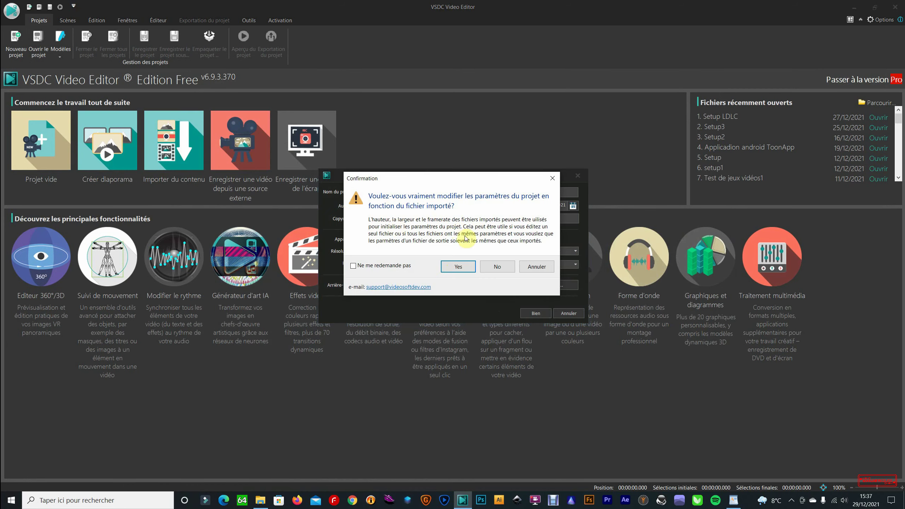
click(461, 267)
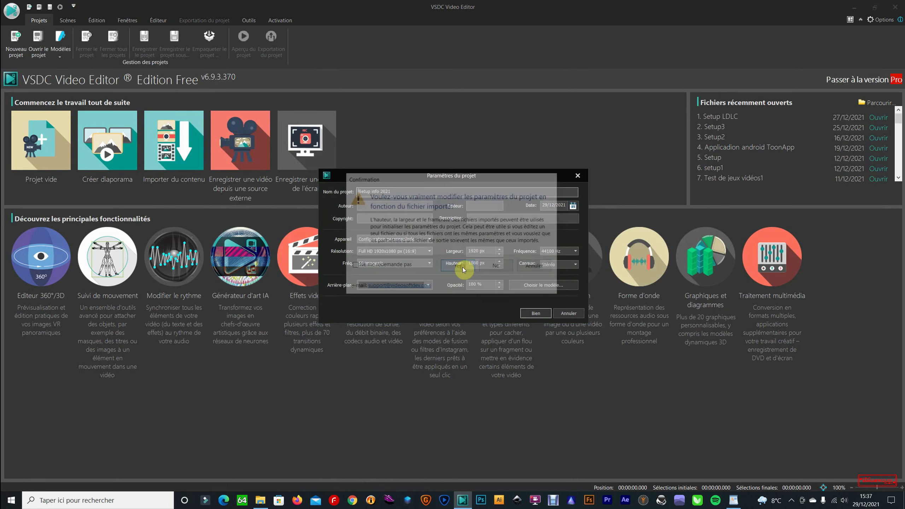
click(538, 312)
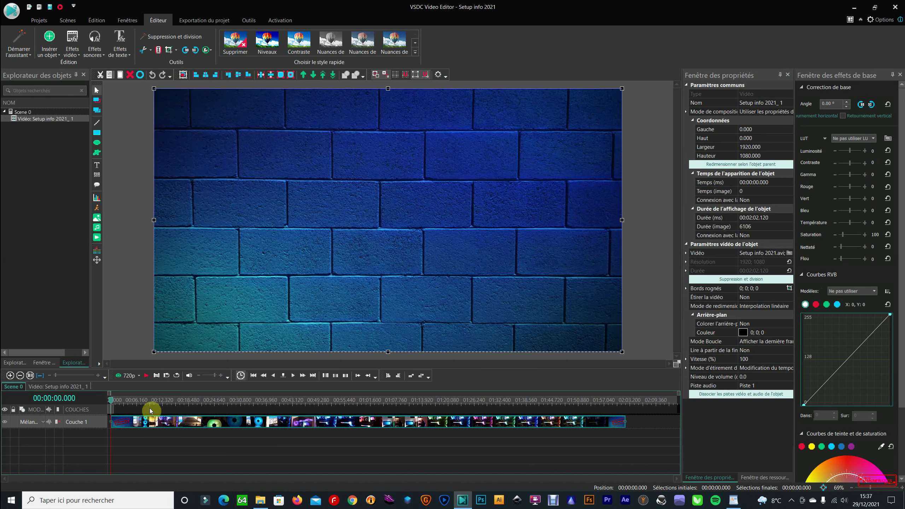
- Enlarge the timeline area and apply the Apparition transparency effect to the video clip with the default position settings
drag(176, 373, 180, 342)
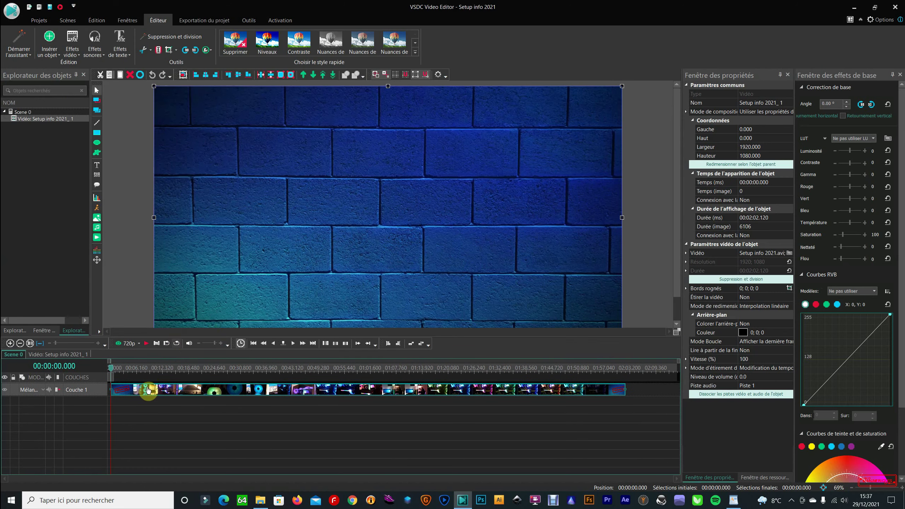
right_click(147, 392)
mouse_move(192, 313)
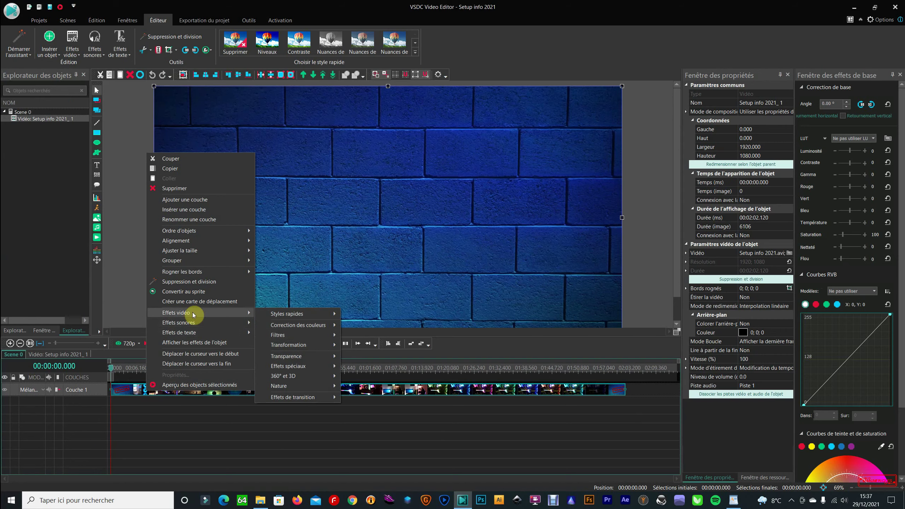
mouse_move(318, 355)
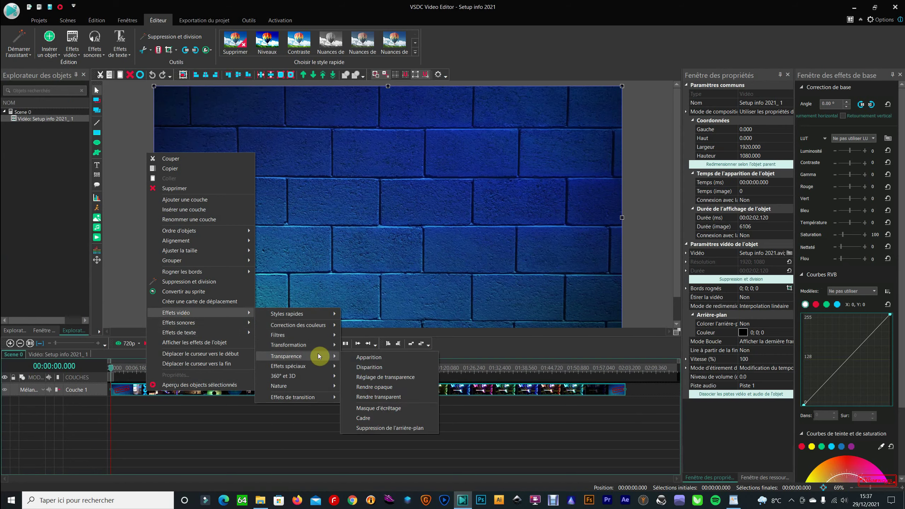
click(380, 360)
click(530, 292)
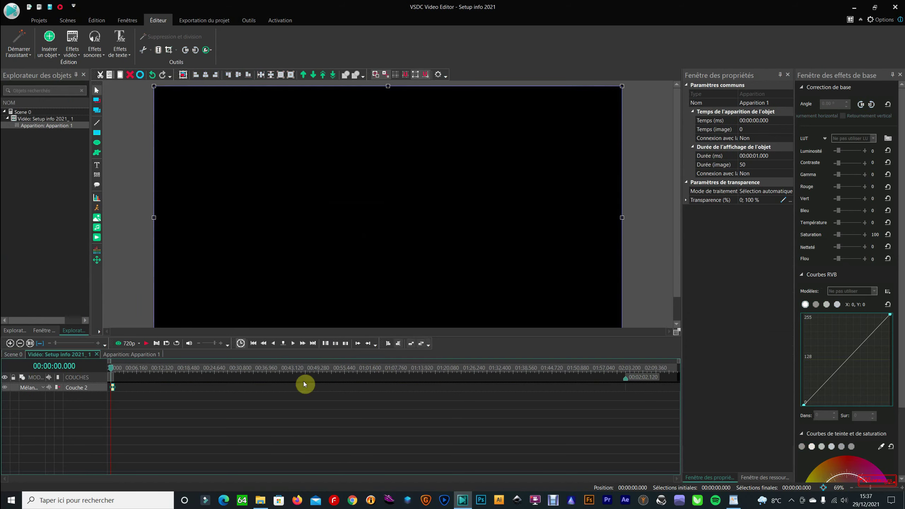
- Adjust the Apparition effect's duration on the timeline to about 11 seconds, previewing the fade-in along the way
drag(113, 387, 186, 387)
click(149, 345)
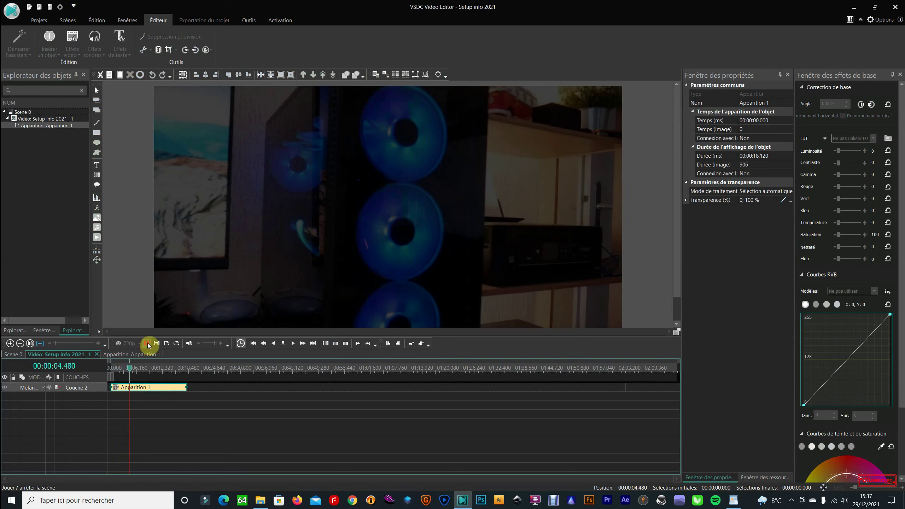
click(148, 345)
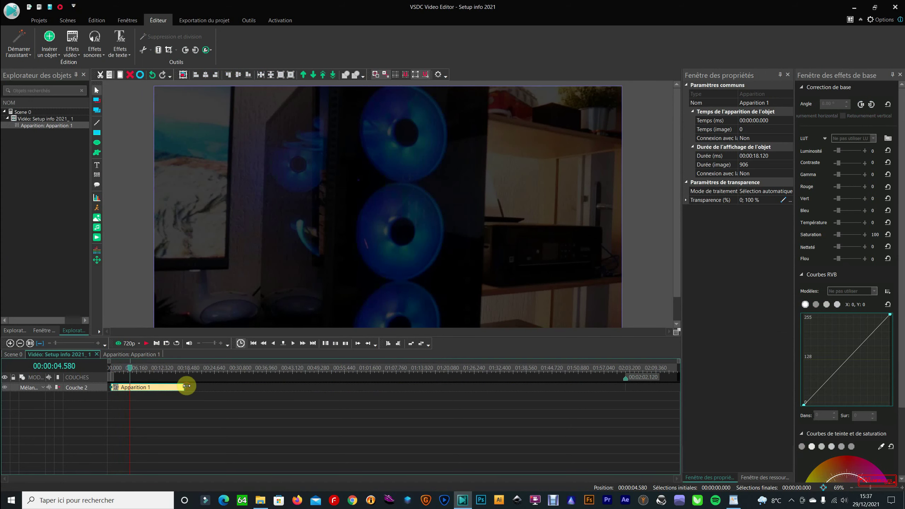
drag(186, 386, 156, 387)
- Compare the Scene 0 timeline with the video's own effect timeline, finishing on Scene 0
click(17, 355)
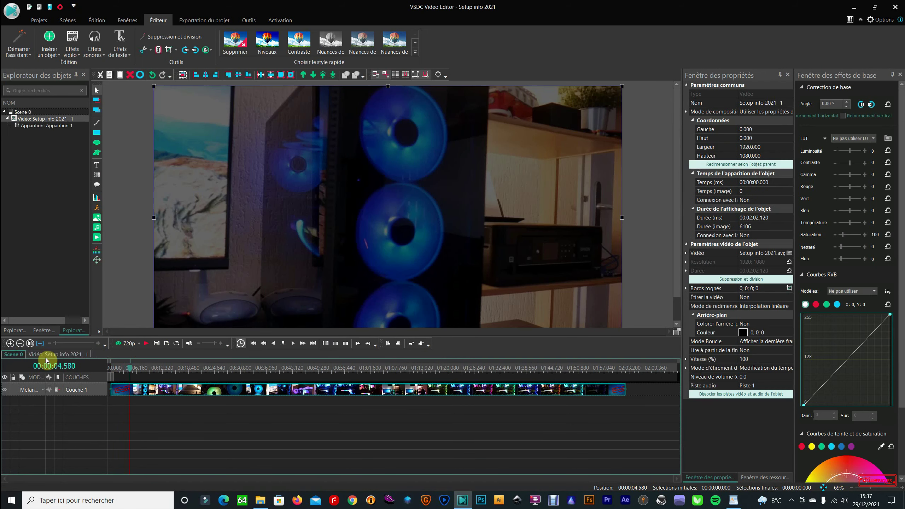
click(8, 355)
click(48, 357)
click(15, 356)
click(50, 357)
click(49, 357)
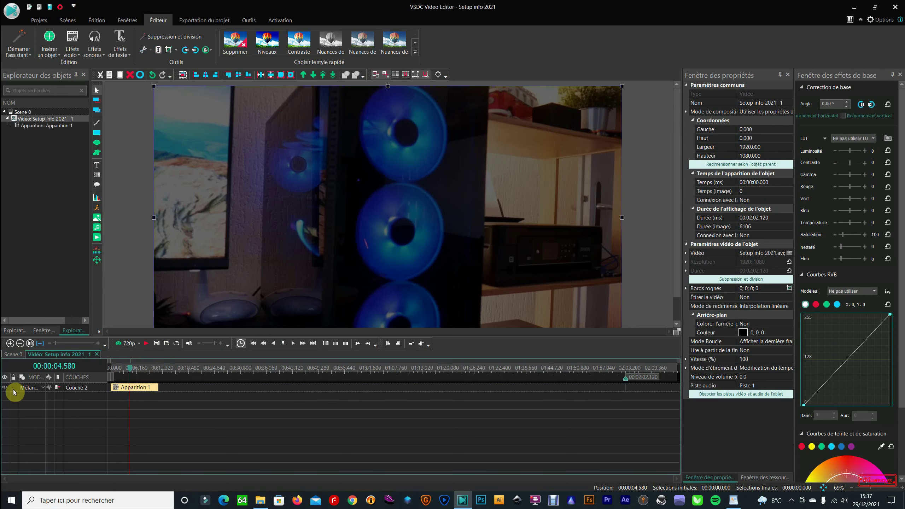
click(14, 355)
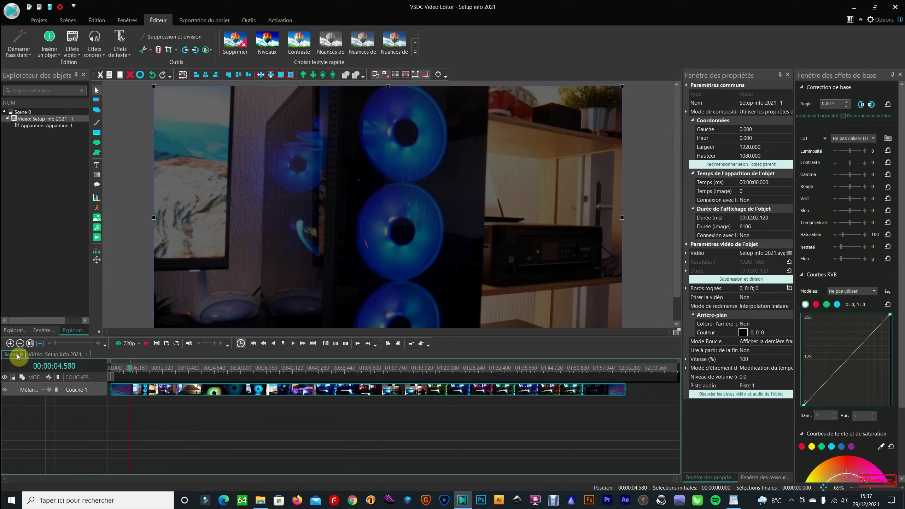
click(48, 357)
click(13, 354)
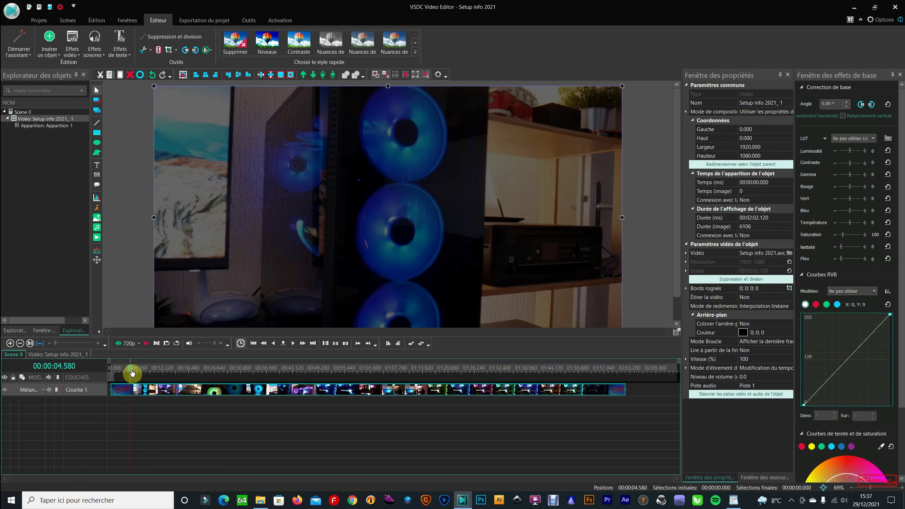
- Move the playhead to the start of the scene and add a text object reading "HELLO !" near the frame's centre
drag(132, 372, 109, 367)
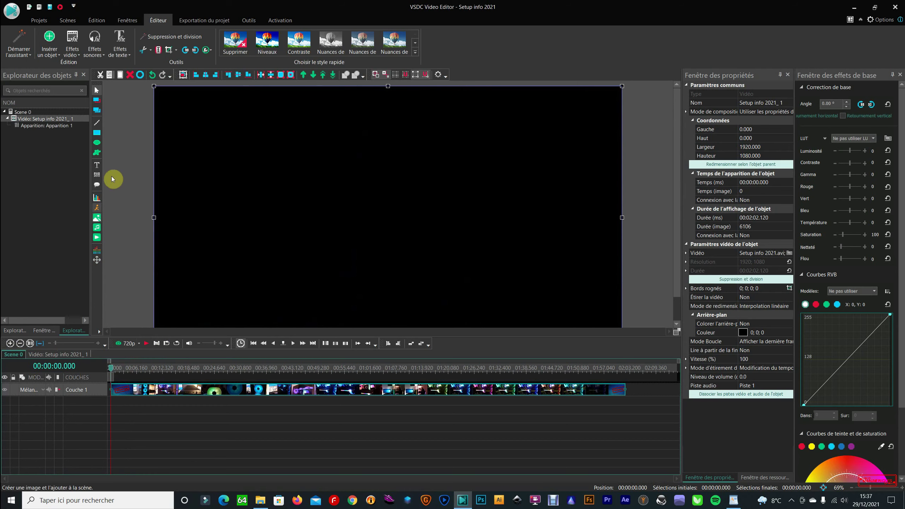
click(96, 165)
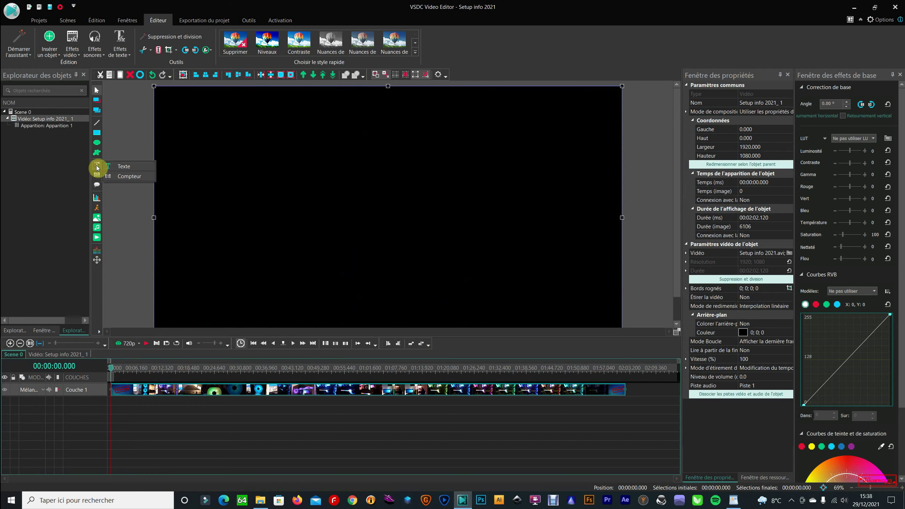
click(127, 166)
click(543, 289)
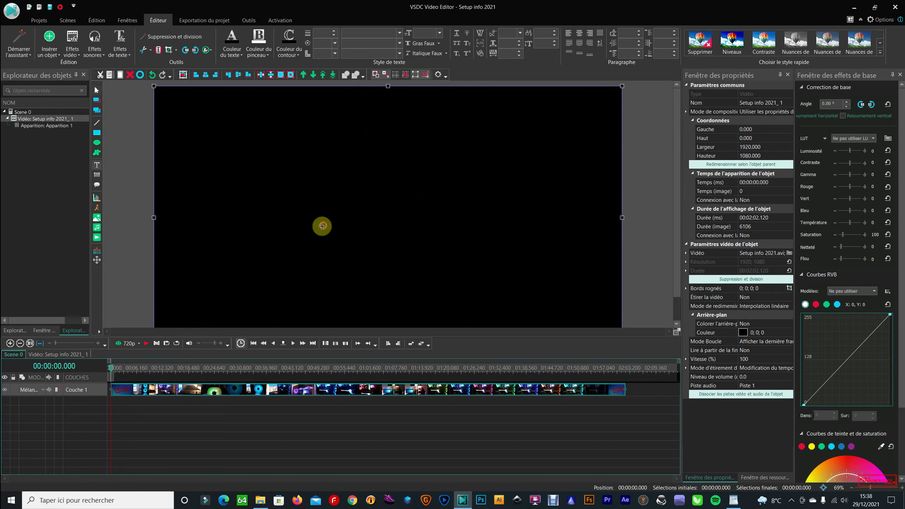
drag(321, 225, 341, 232)
text(H)
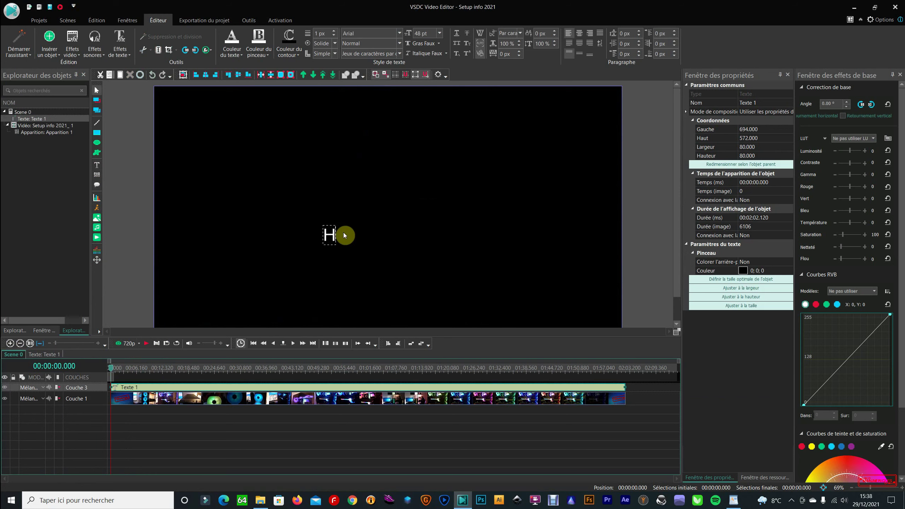
text(ELLO !)
- Format the whole "HELLO !" text in the DIN font, coloured red, at 144 pt
drag(388, 235, 317, 231)
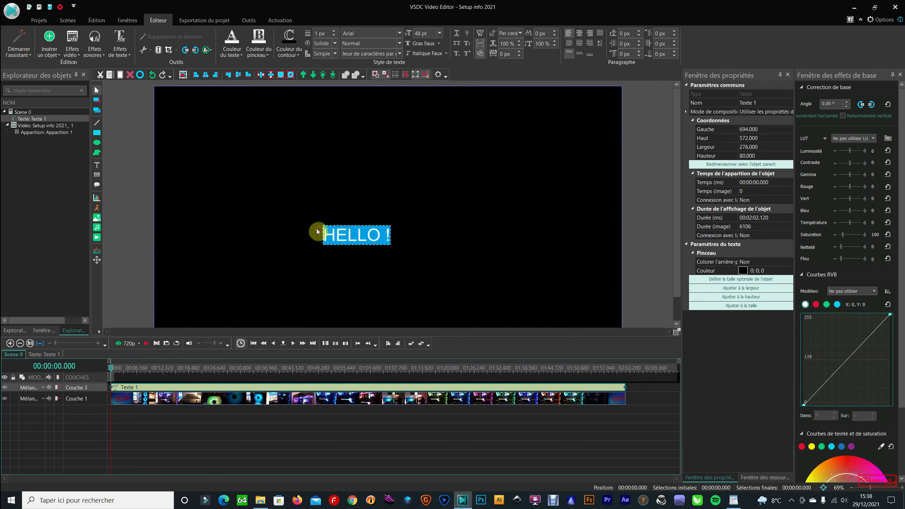
click(399, 33)
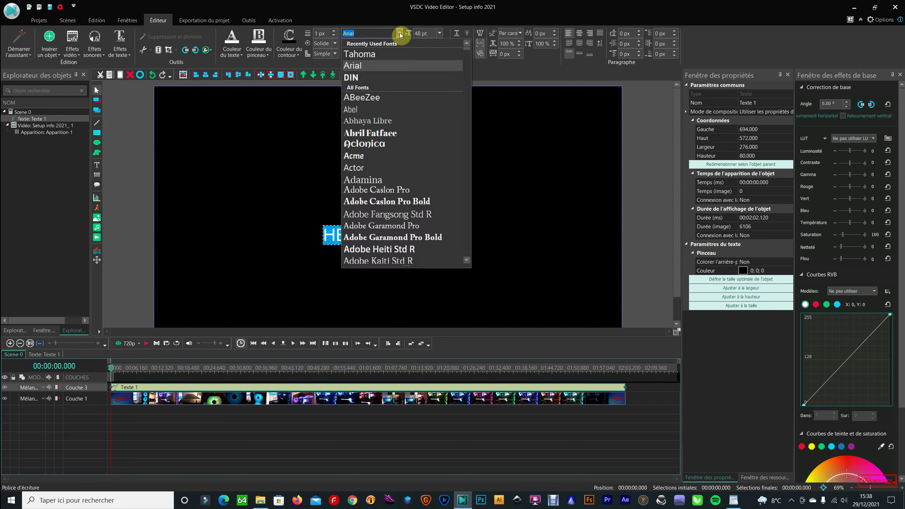
click(373, 77)
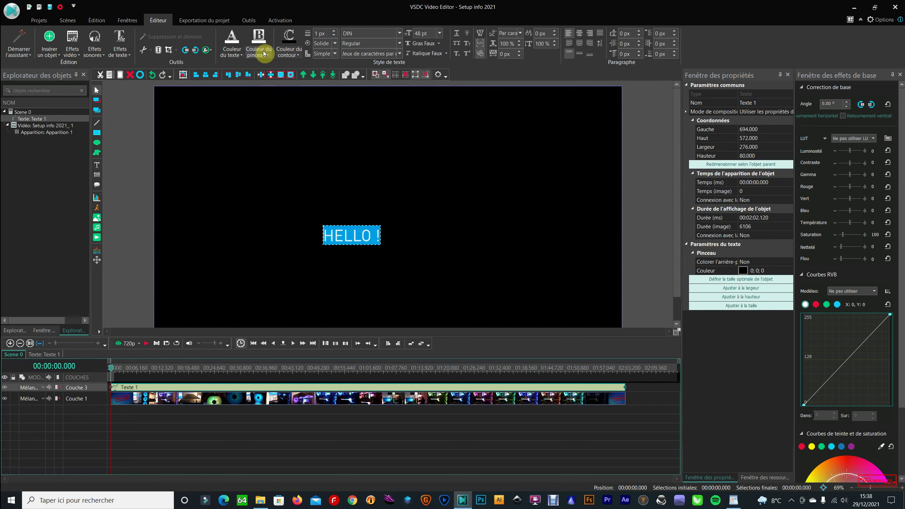
click(236, 54)
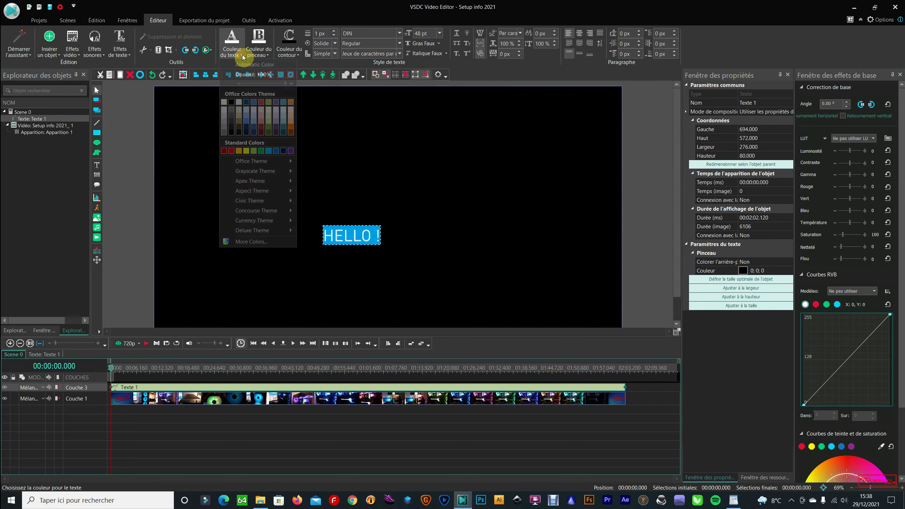
click(231, 151)
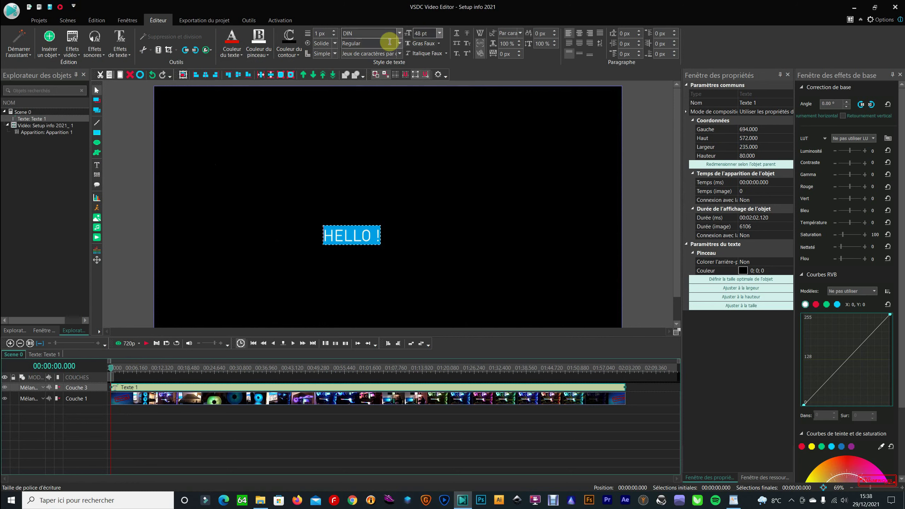
click(439, 33)
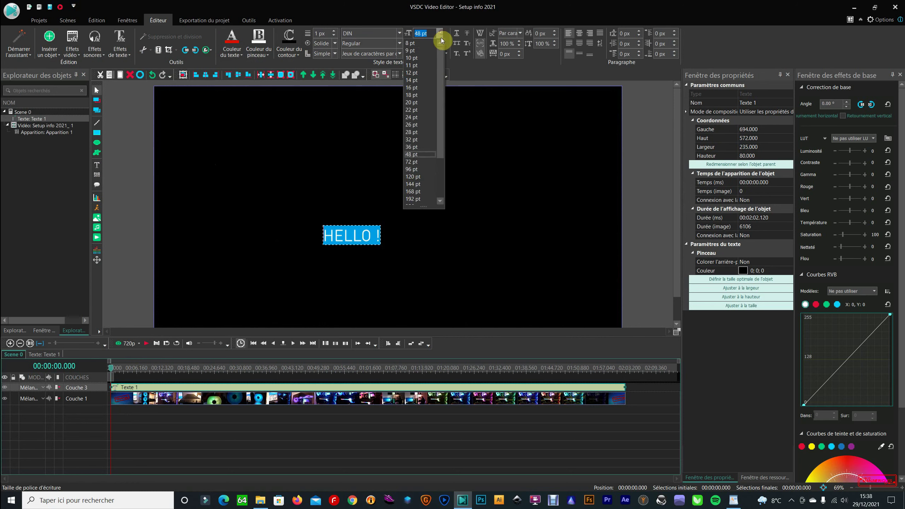
click(413, 184)
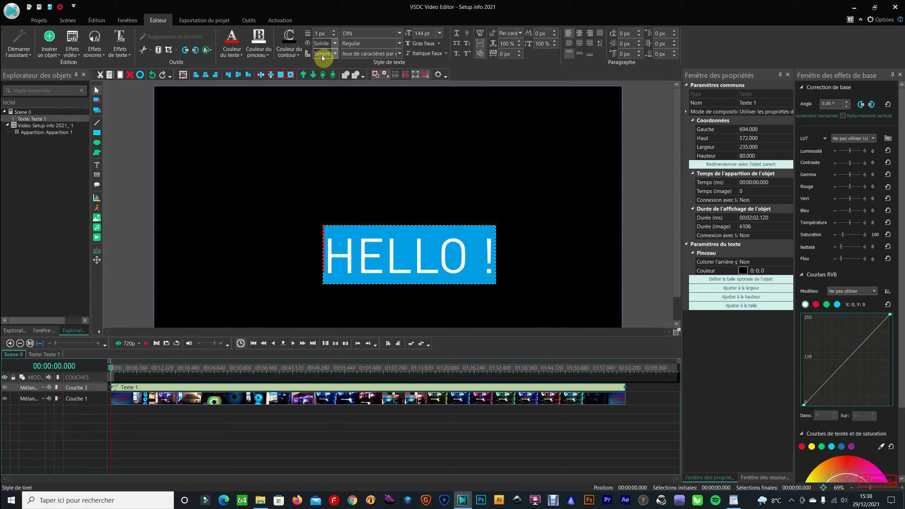
- Choose a standard outline colour for the "HELLO !" text and set the outline thickness to 4 px
click(298, 56)
click(288, 154)
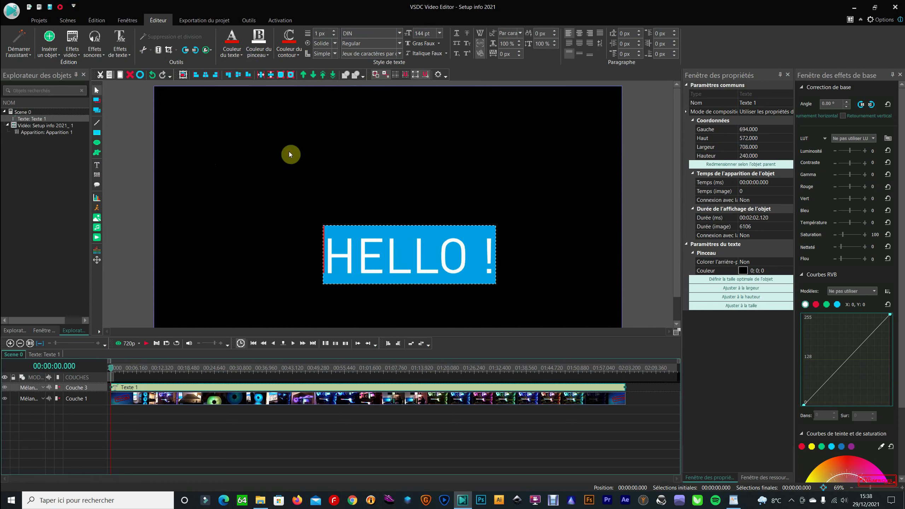
click(335, 32)
click(334, 31)
click(334, 31)
click(334, 31)
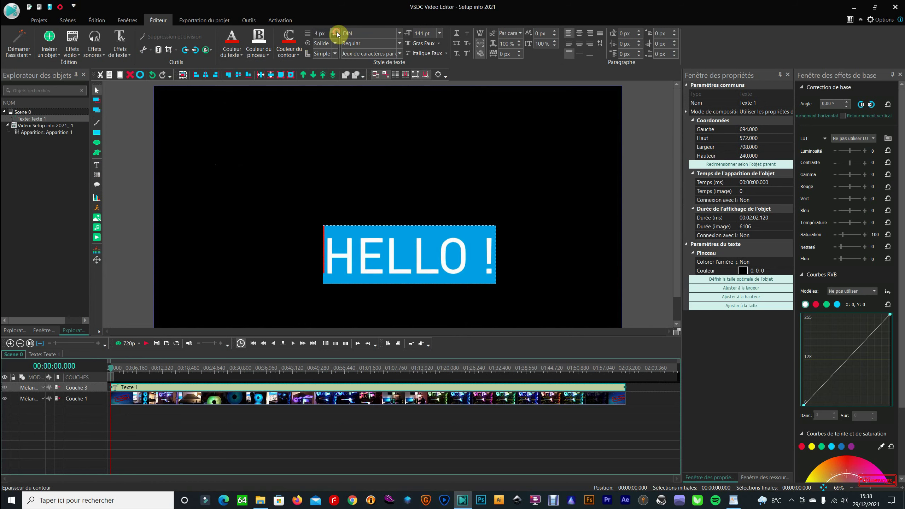
- Set the "HELLO !" text's outline thickness to 12 px and shift its clip so it starts at 00:00:05.620
click(335, 31)
click(335, 31)
click(335, 31)
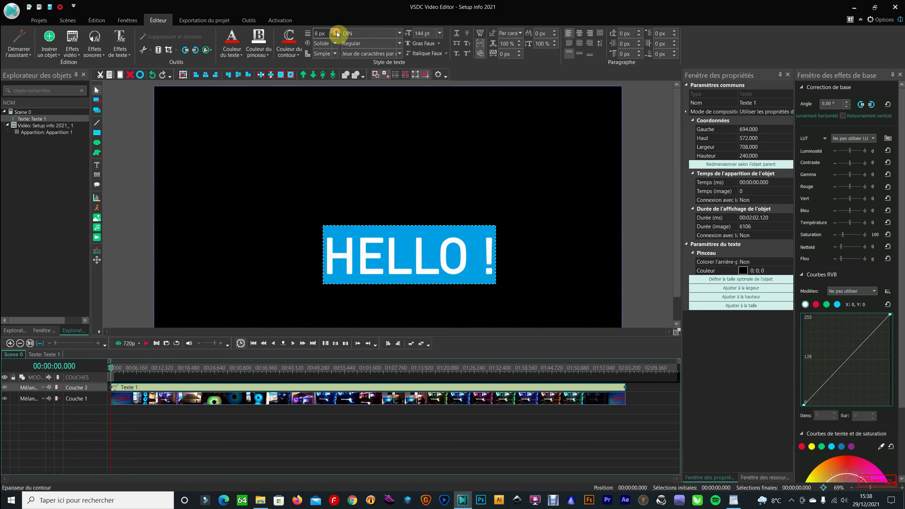
click(106, 162)
click(147, 389)
drag(136, 389, 159, 388)
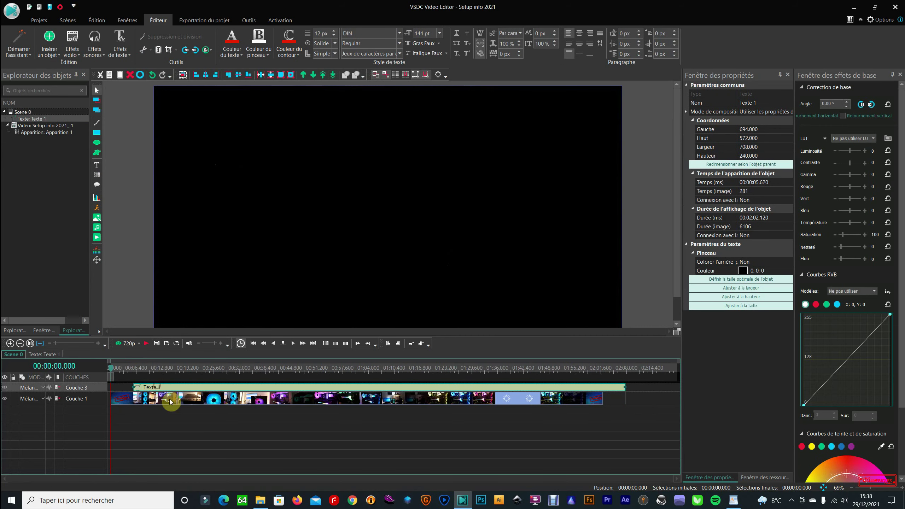
- Add an Apparition transparency effect to the "HELLO !" text, positioned at its beginning, and return to the Scene 0 timeline
right_click(155, 387)
mouse_move(196, 308)
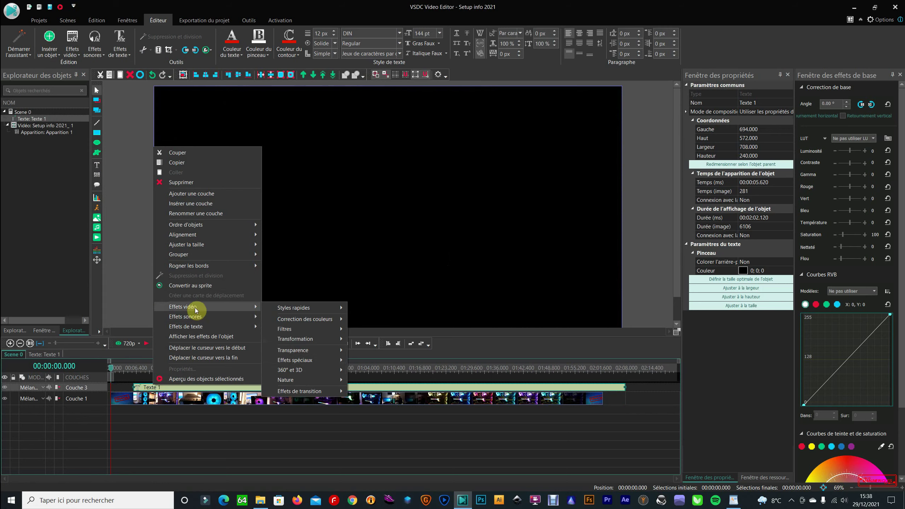
mouse_move(313, 351)
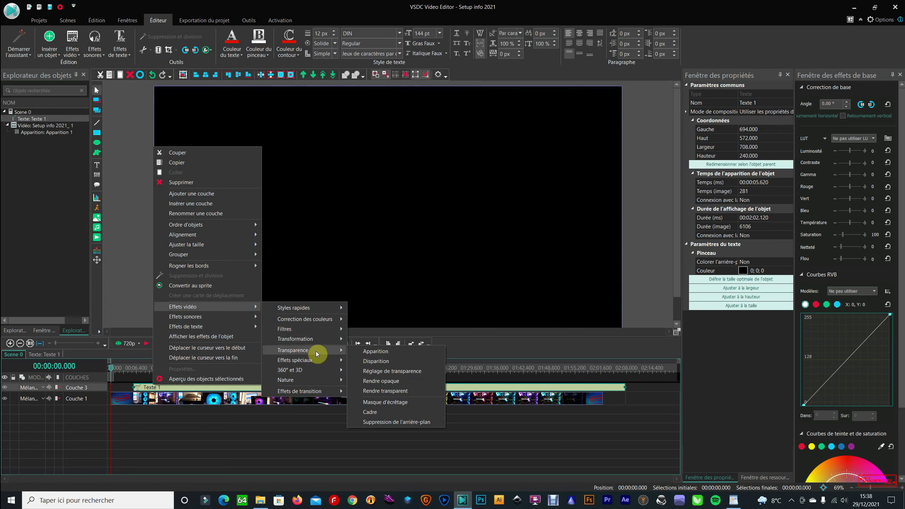
click(378, 360)
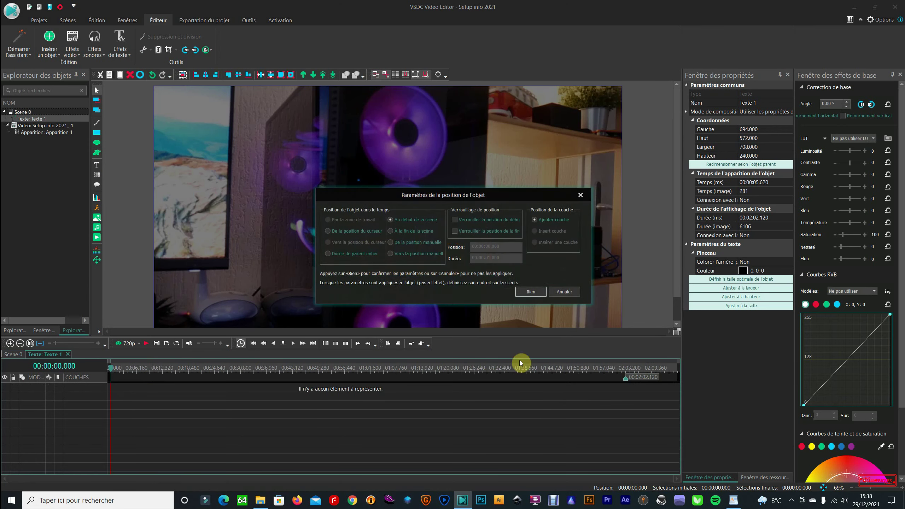
click(528, 292)
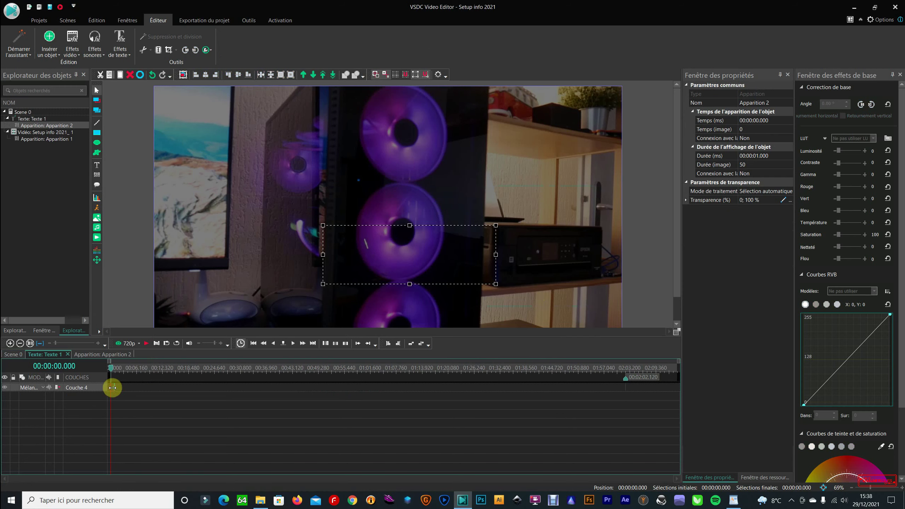
mouse_move(112, 387)
mouse_down()
mouse_move(121, 386)
mouse_move(103, 387)
mouse_up()
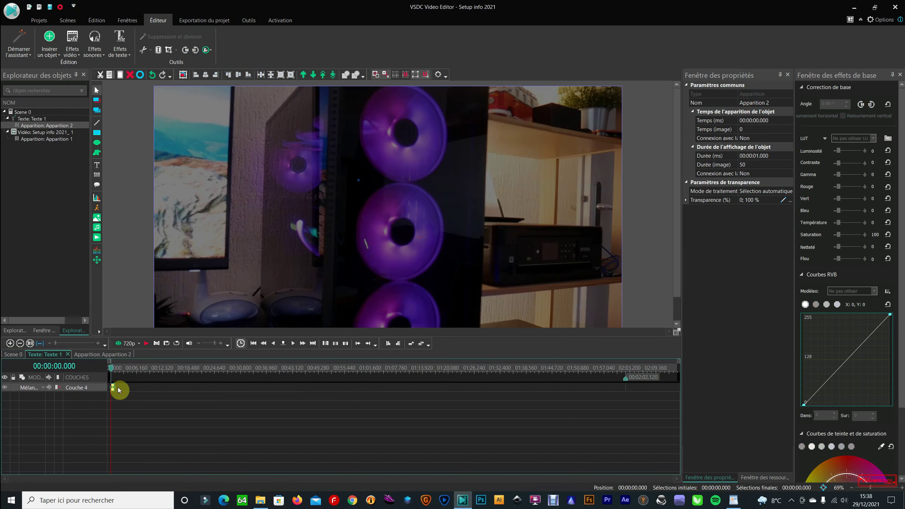
click(19, 355)
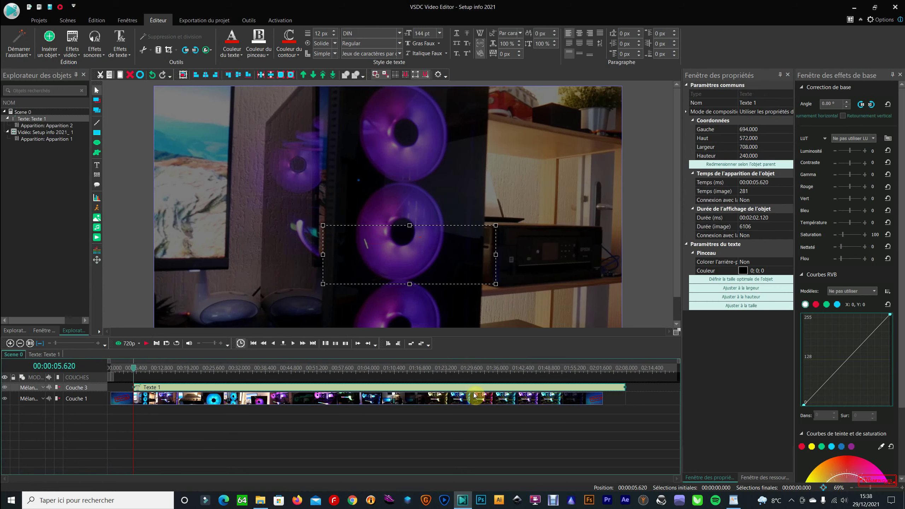
- Place the "HELLO !" text at about left 983, top 231 in the frame, and shorten its clip to end with the video
drag(134, 369, 157, 375)
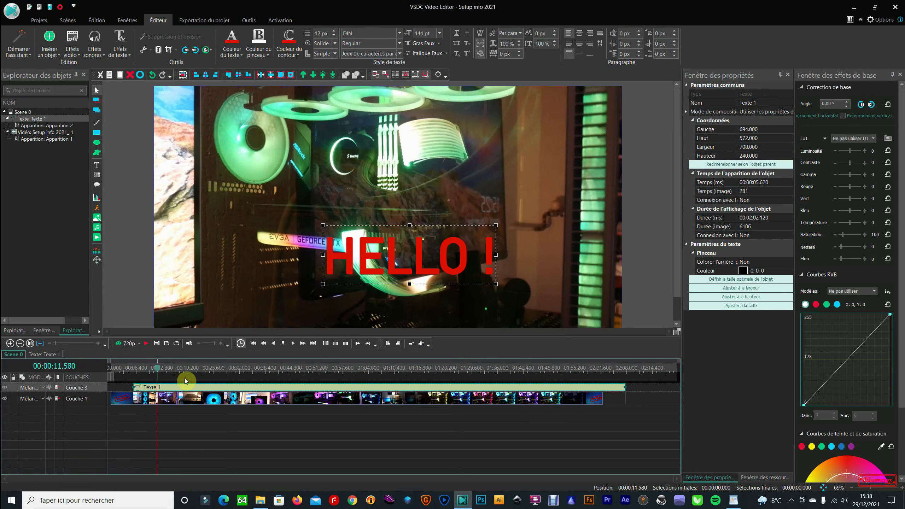
drag(445, 267, 514, 184)
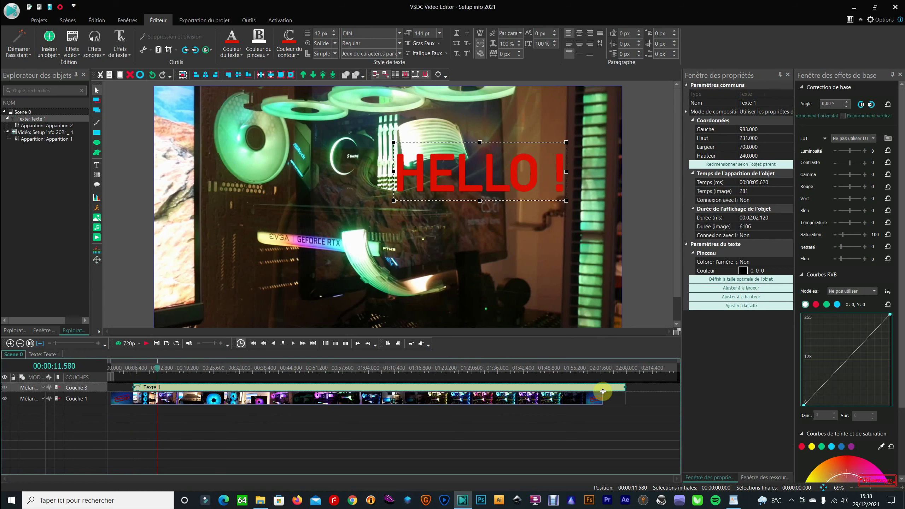
drag(606, 386, 593, 387)
- Add a ShadowFX shadow effect to the "HELLO !" text and extend its start to 00:00:00.000 to cover the whole text clip
right_click(471, 189)
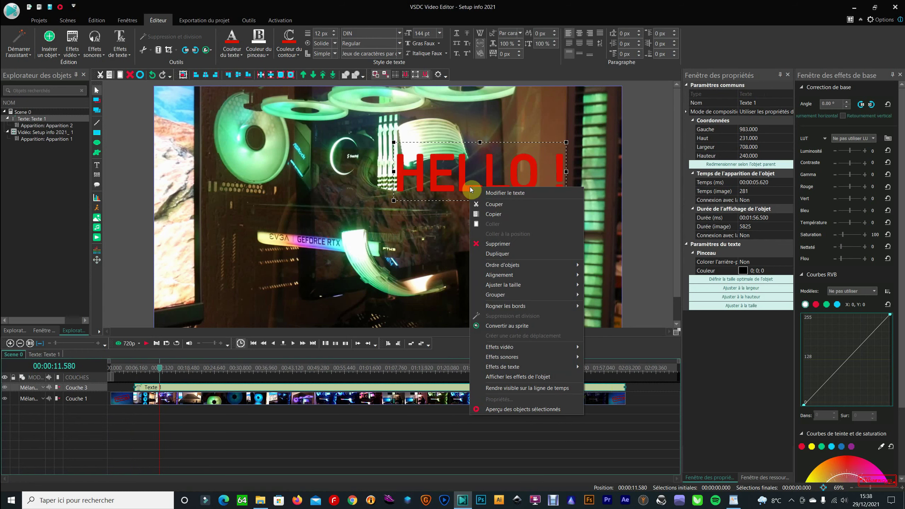
mouse_move(521, 348)
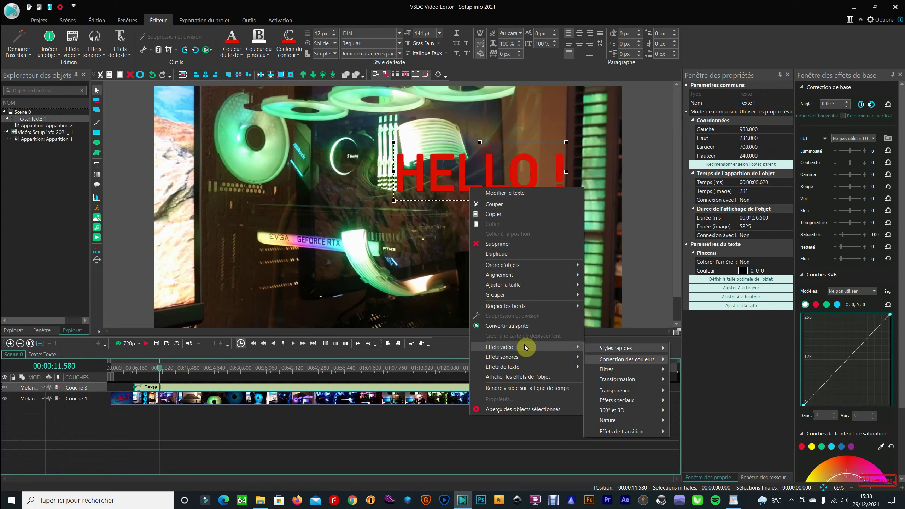
mouse_move(626, 420)
click(699, 489)
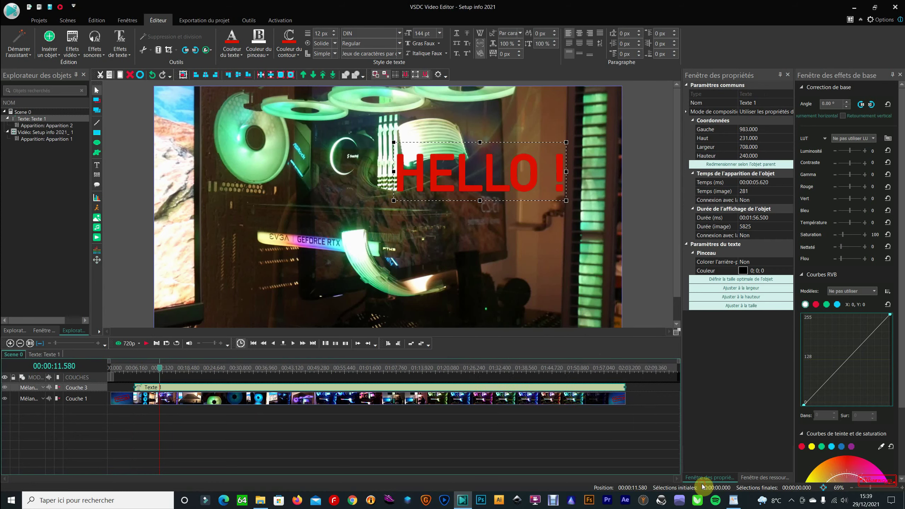
click(534, 290)
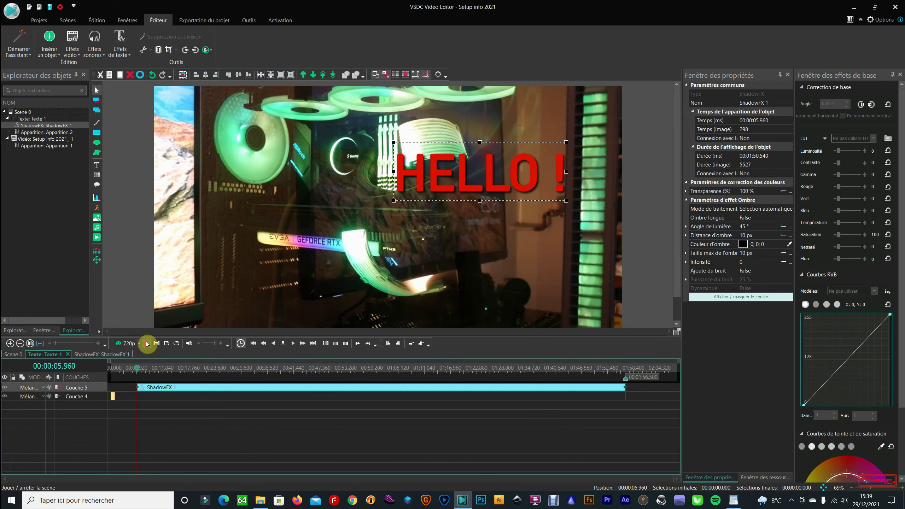
click(131, 369)
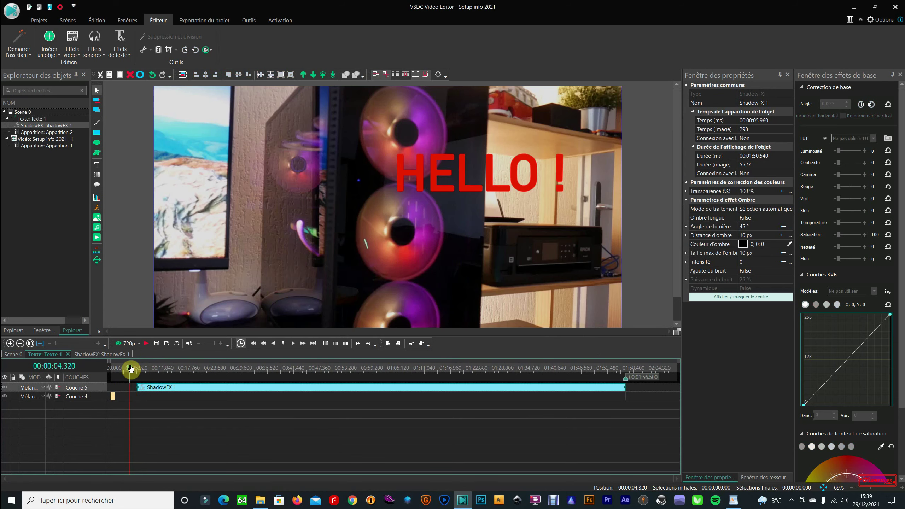
drag(137, 387, 115, 384)
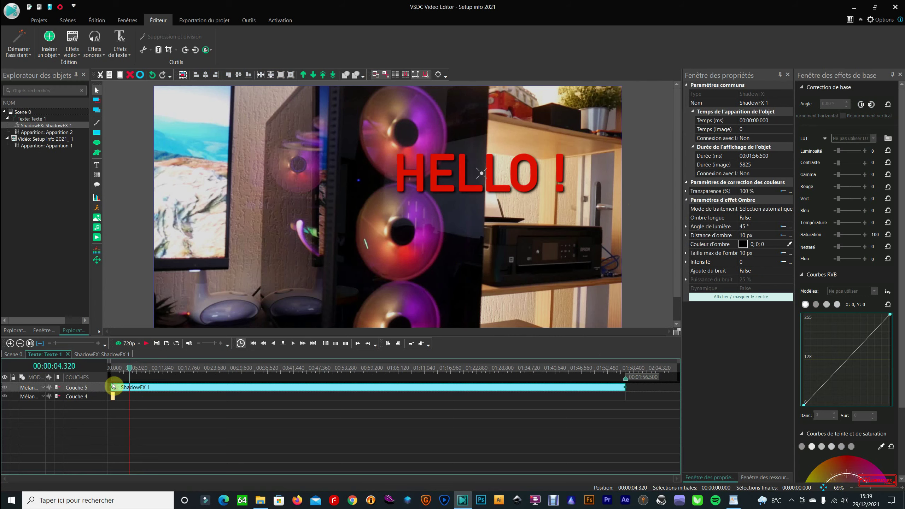
- Play the text's fade-in and shadow from the beginning of the timeline, and stop after a few seconds
click(153, 339)
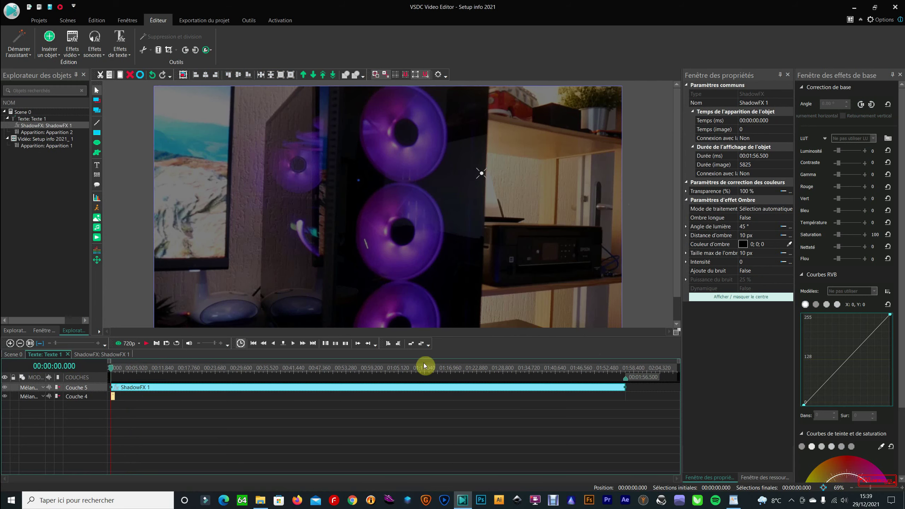
click(146, 343)
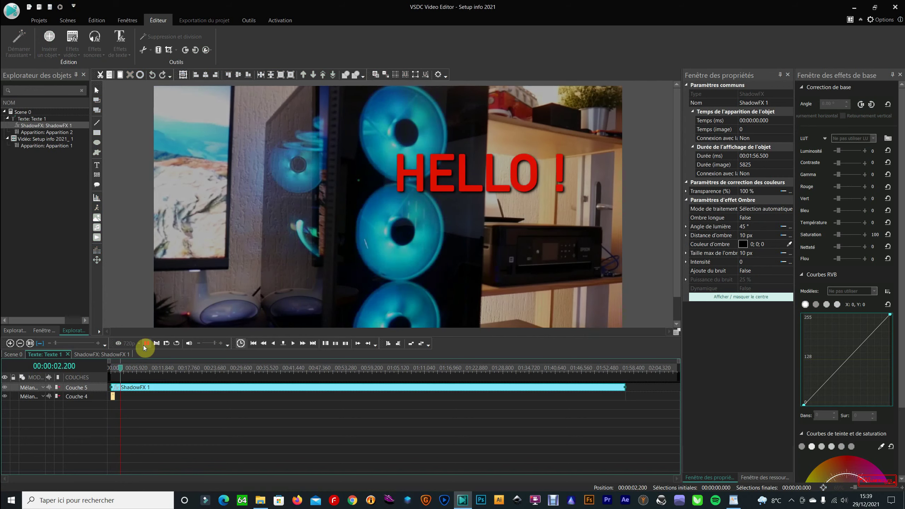
click(146, 344)
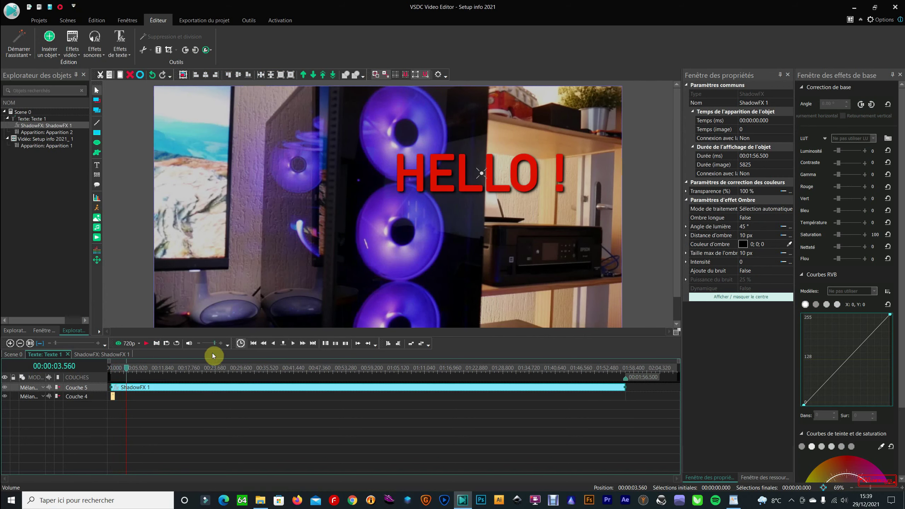
- Enlarge the preview area and move the "HELLO !" text to about left 1148, top 743, near the frame's lower-right corner
drag(218, 335, 216, 373)
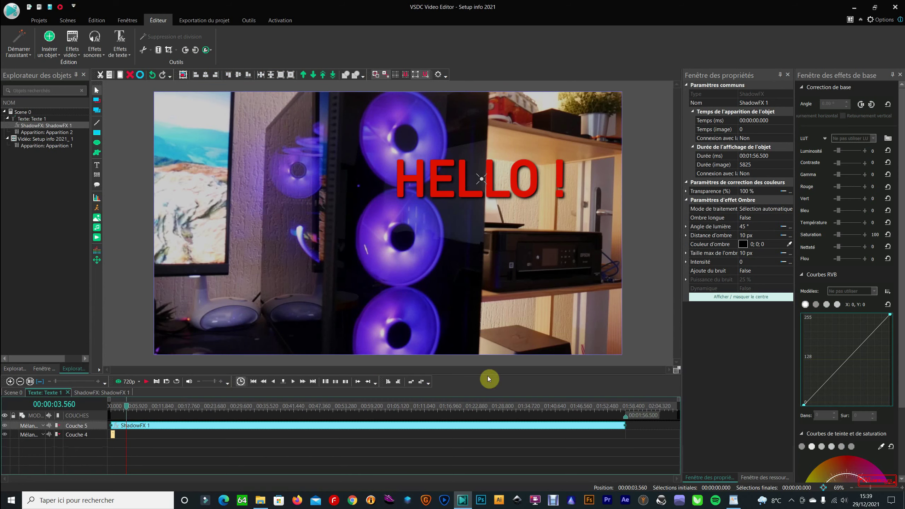
drag(478, 195, 516, 322)
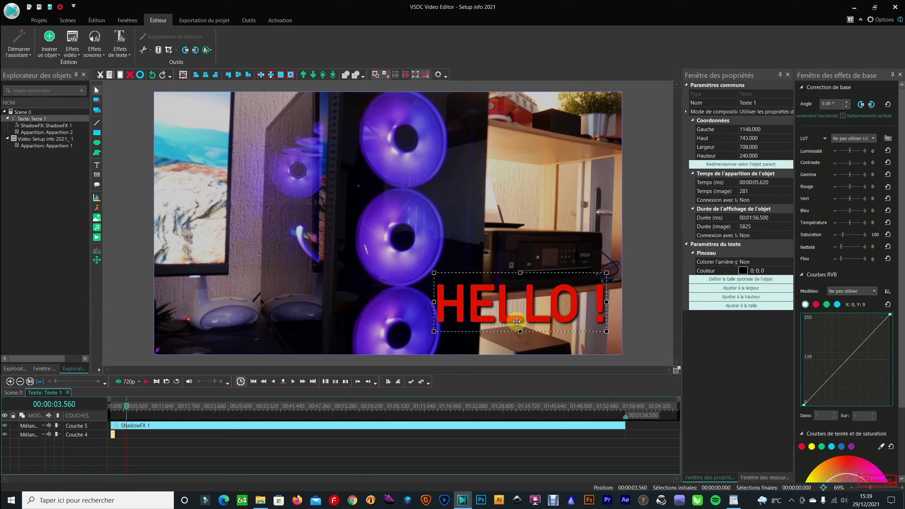
- Set the preview quality to the original resolution and watch the scene in the separate player, skipping ahead to about 00:35
click(137, 382)
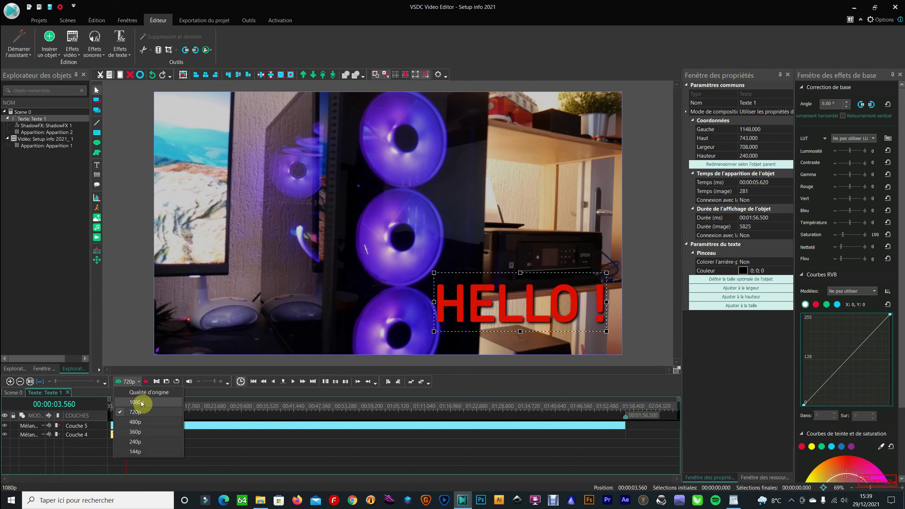
click(148, 392)
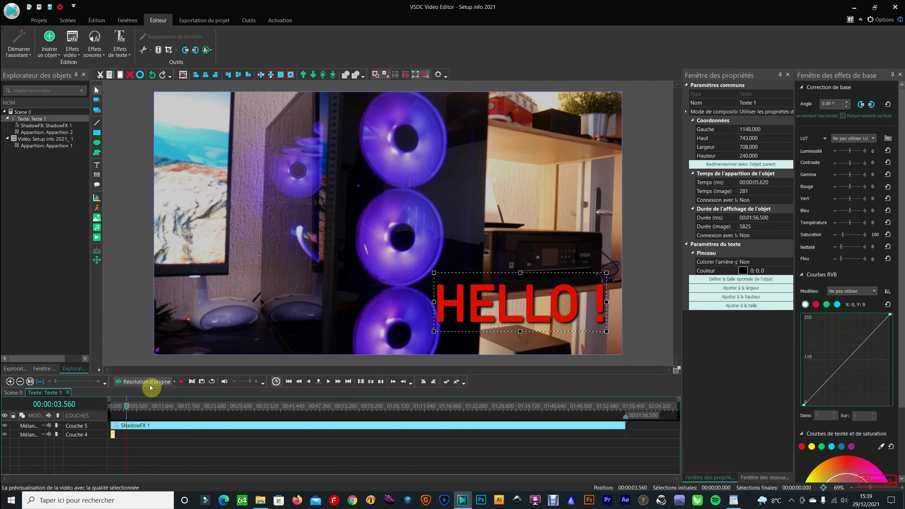
click(120, 381)
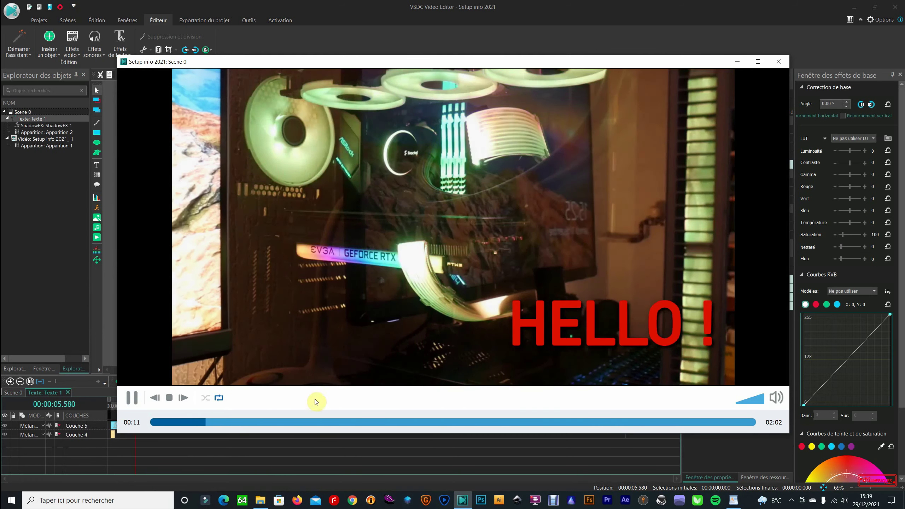
click(331, 422)
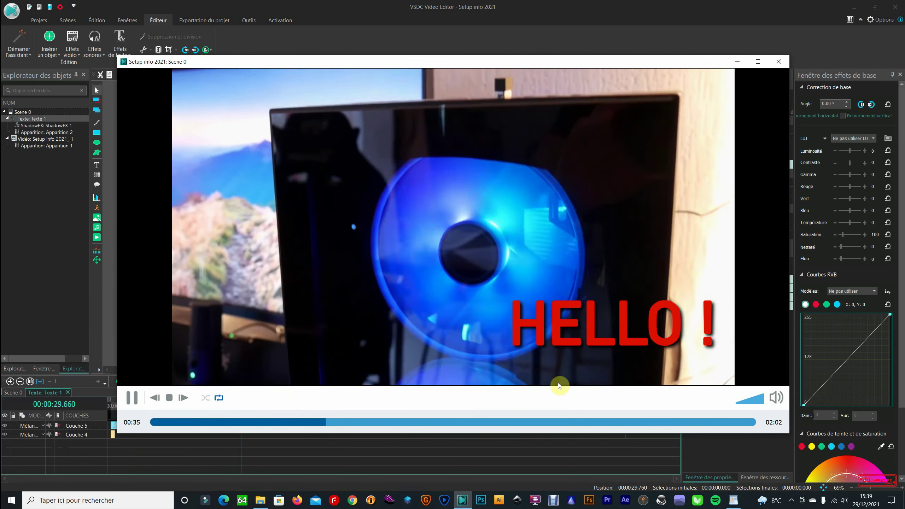
click(782, 65)
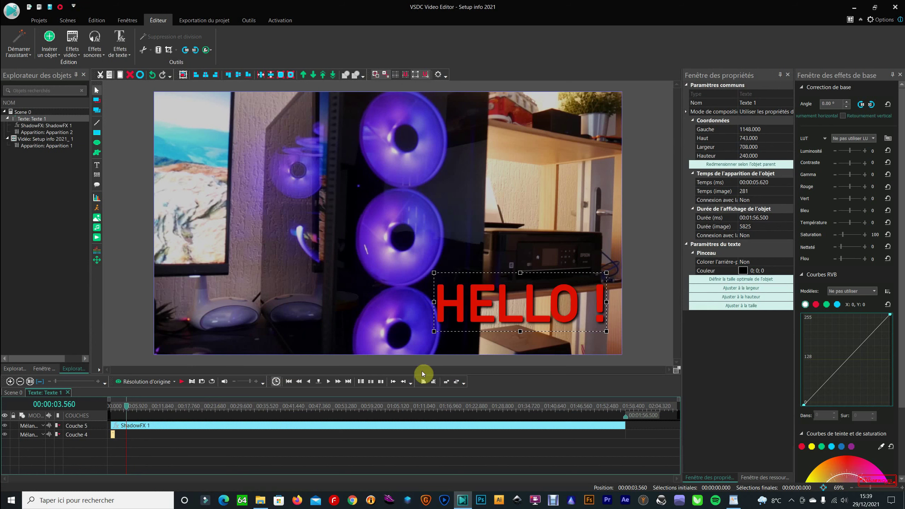
drag(554, 315, 573, 202)
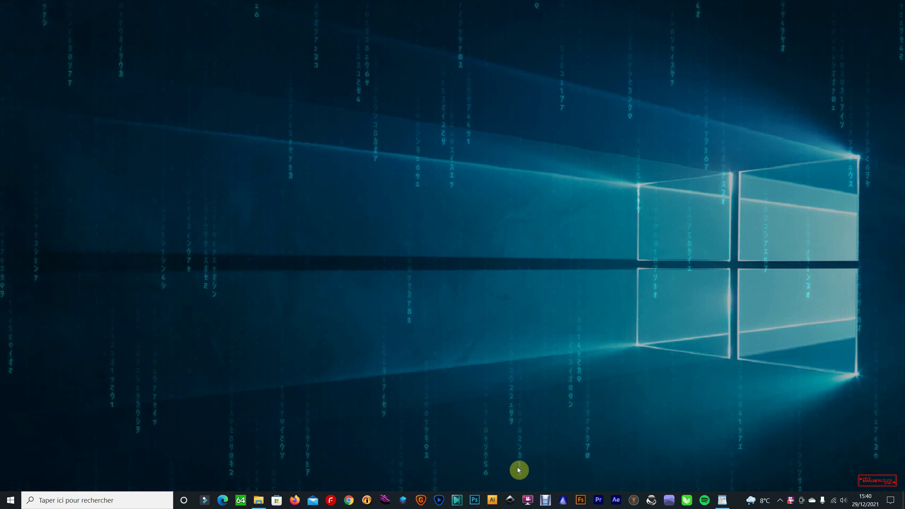
click(264, 503)
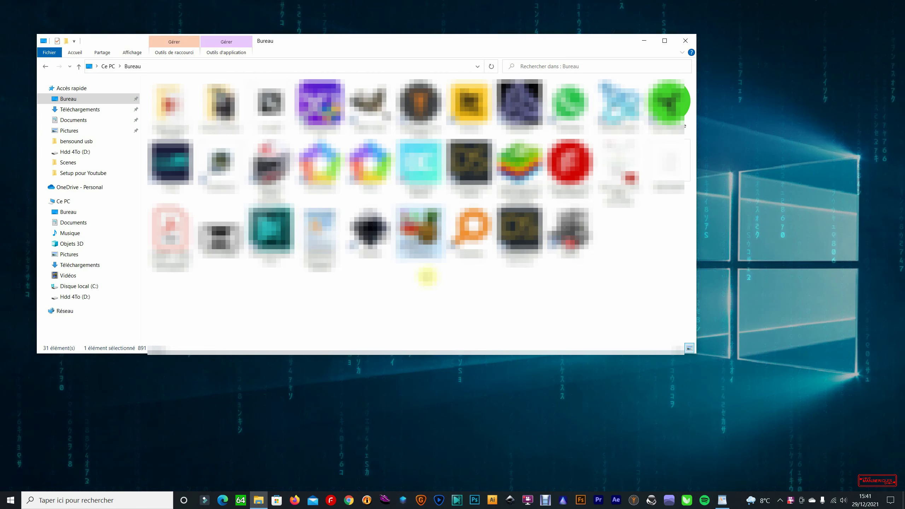
click(643, 40)
- Switch to Firefox, open the Displate website and browse the poster sections of its homepage
click(295, 500)
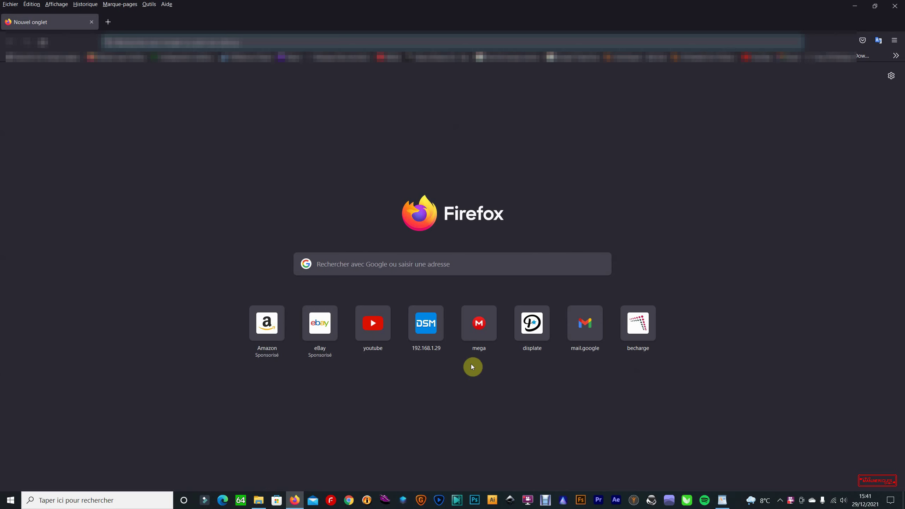
click(538, 328)
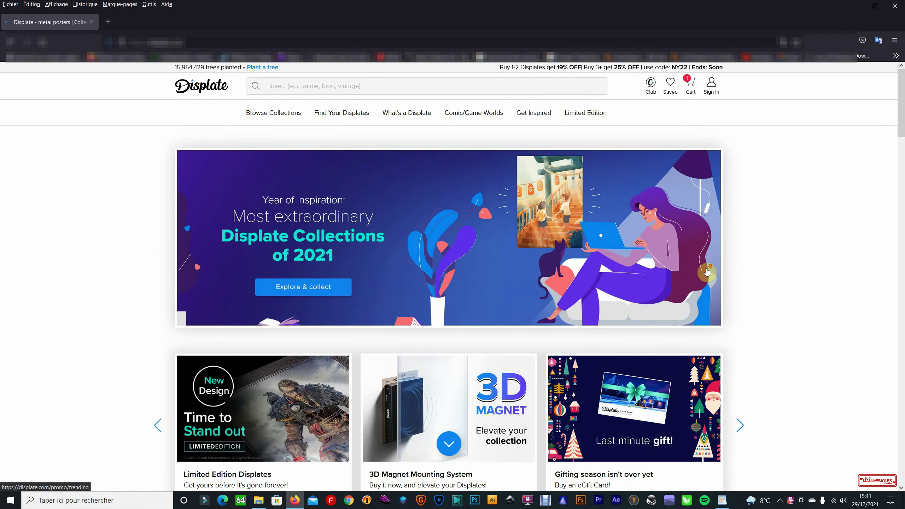
scroll(676, 338, down, 5)
scroll(709, 321, up, 5)
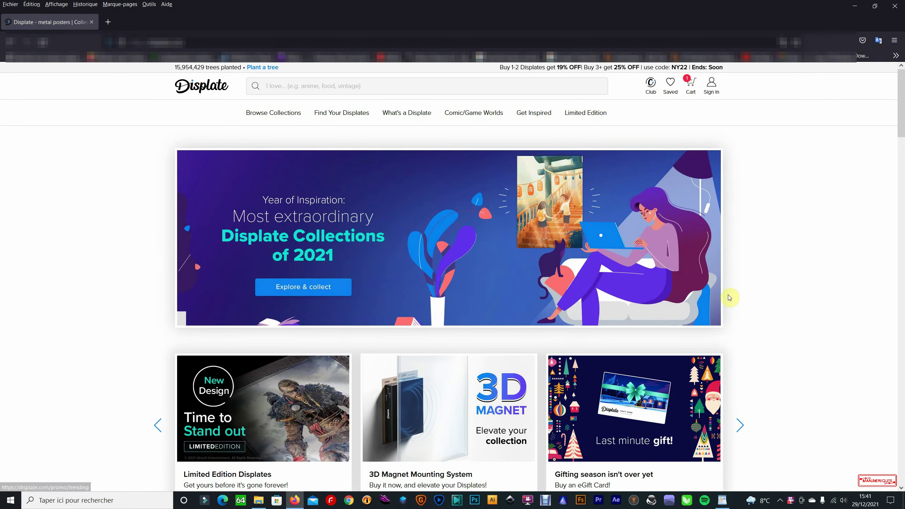
scroll(769, 285, down, 5)
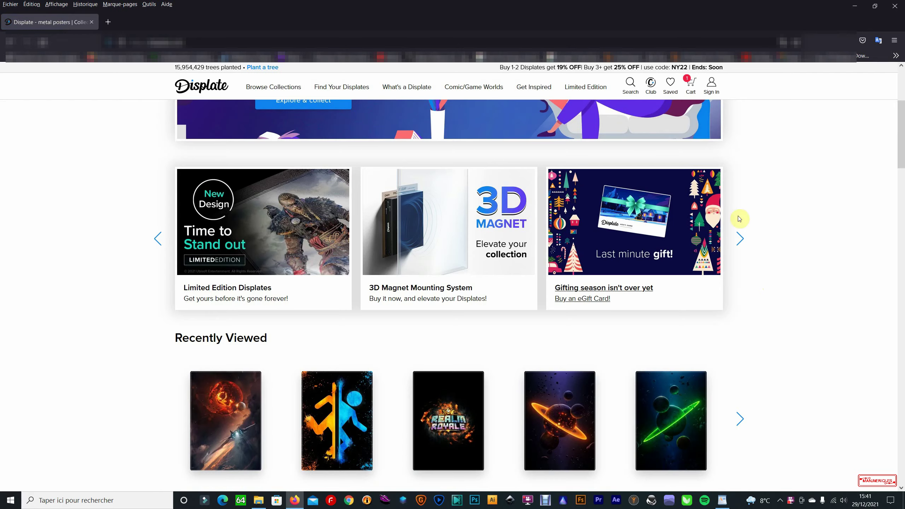
scroll(895, 285, down, 10)
scroll(892, 286, down, 10)
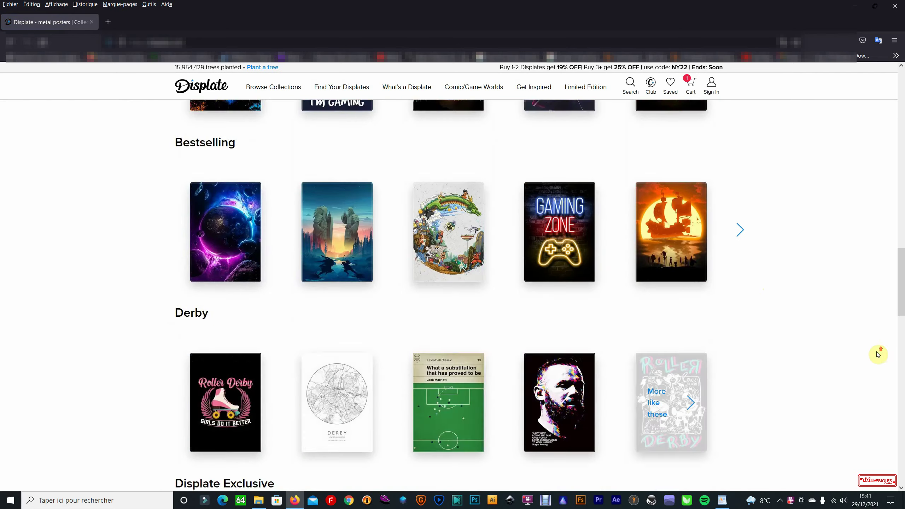
scroll(879, 352, up, 15)
click(840, 239)
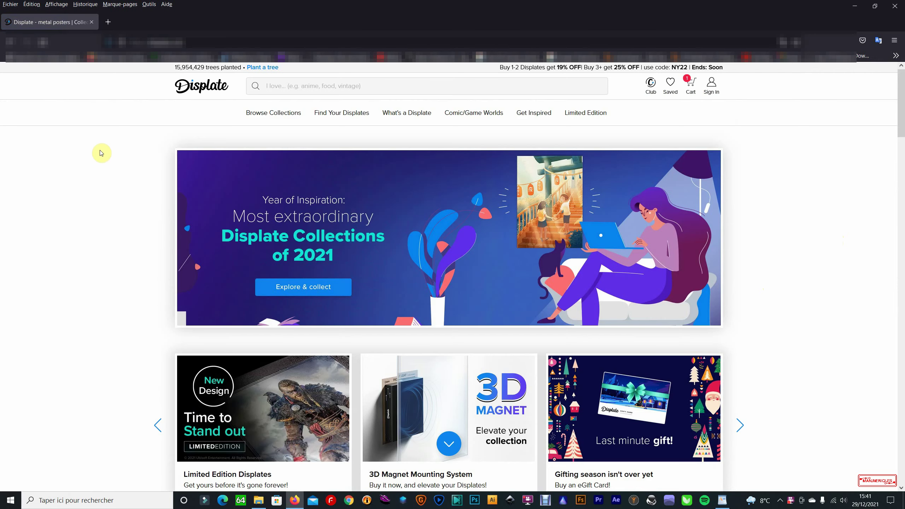
- Print the Displate page through PDFCreator and save the PDF in the Documents folder, replacing the existing file
click(11, 5)
click(39, 116)
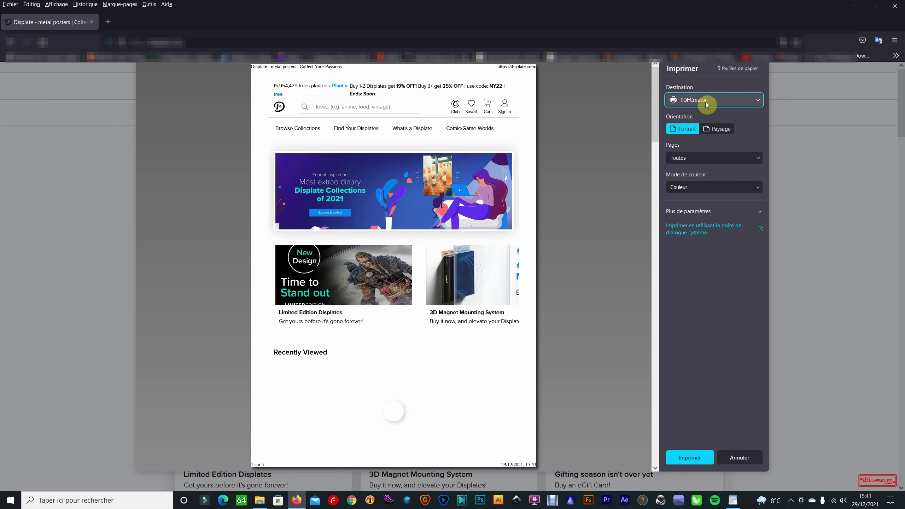
click(689, 458)
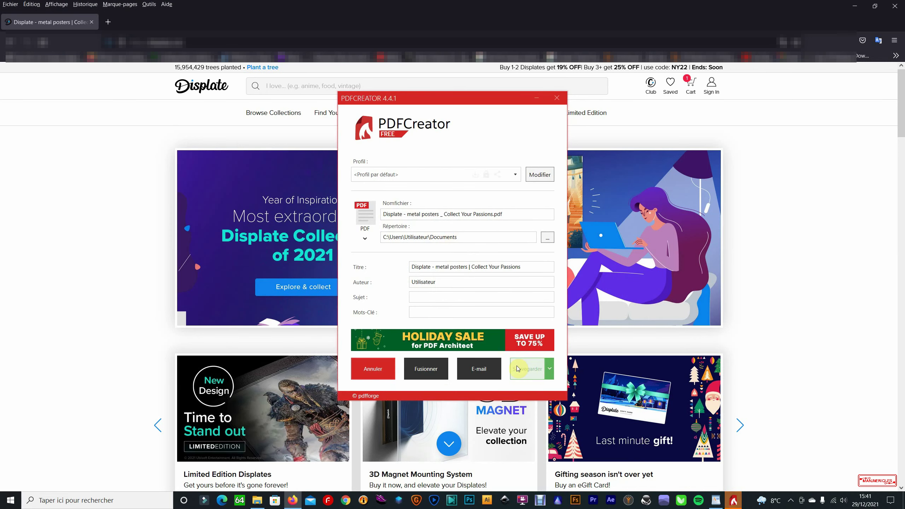
click(537, 373)
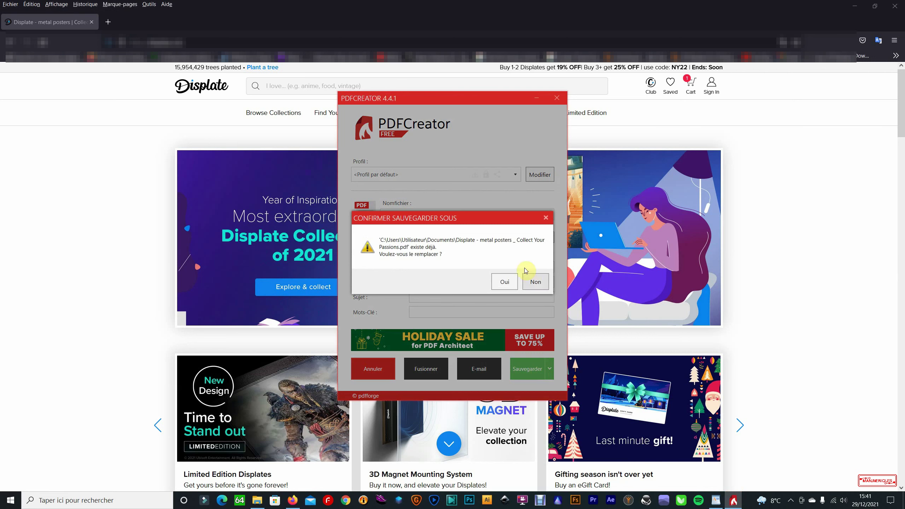
click(511, 283)
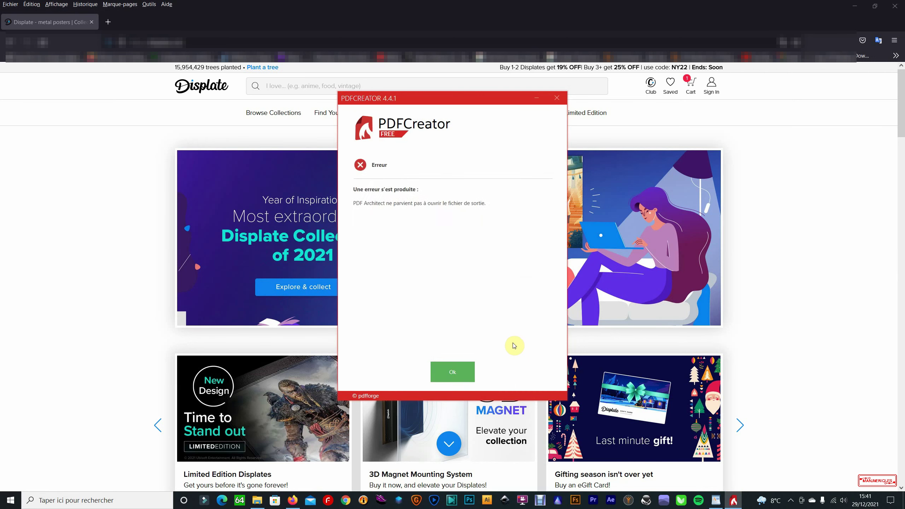
click(463, 375)
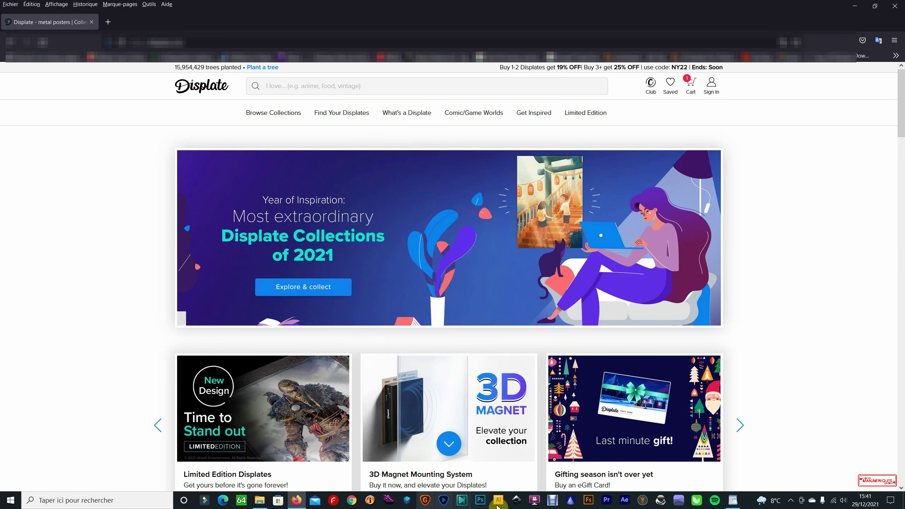
- Open the Displate PDF from the Bureau folder in Adobe Acrobat Reader, look through its pages, and close it
mouse_move(298, 505)
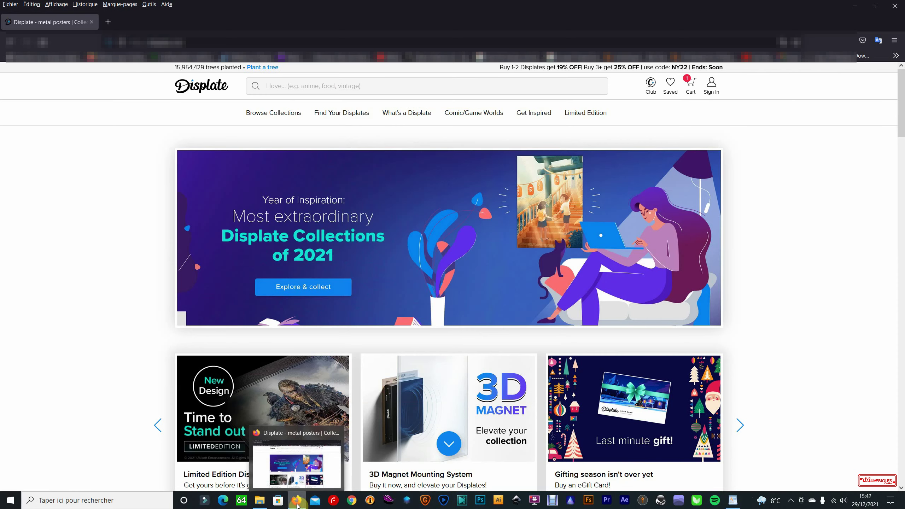
click(259, 500)
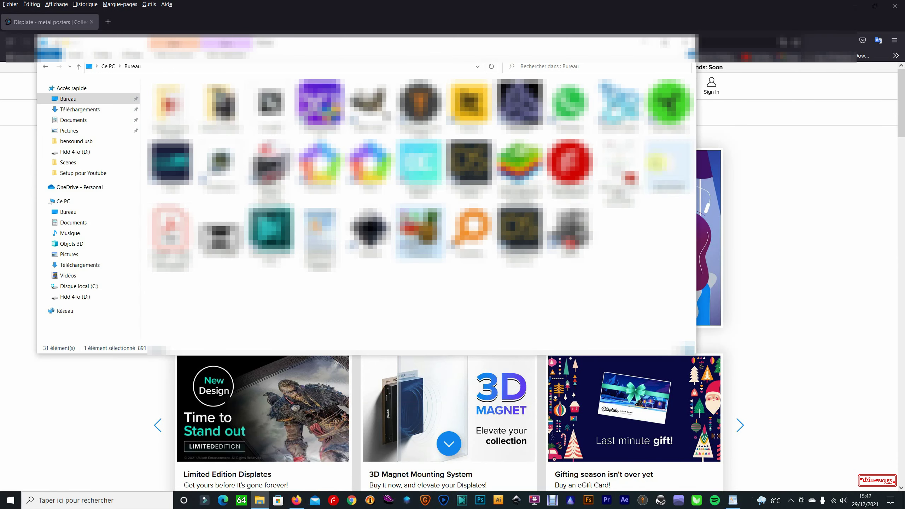
click(180, 235)
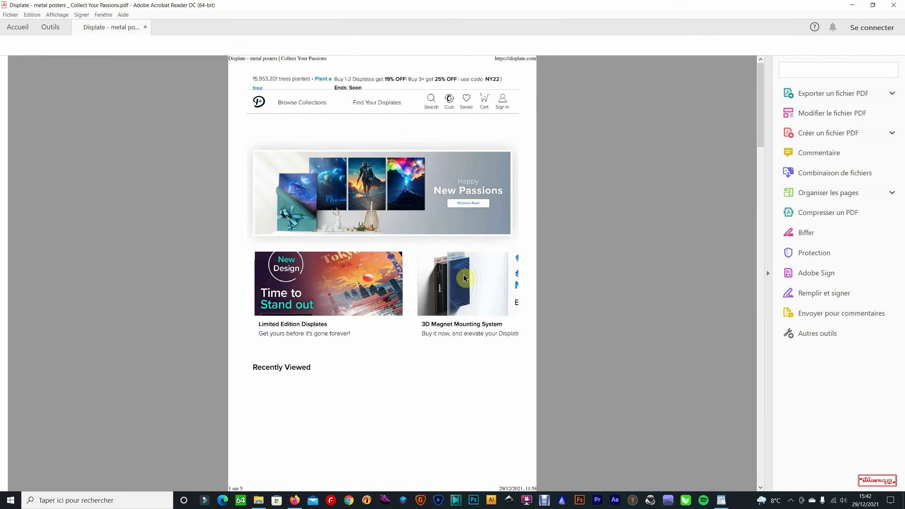
scroll(485, 246, down, 5)
scroll(490, 312, up, 5)
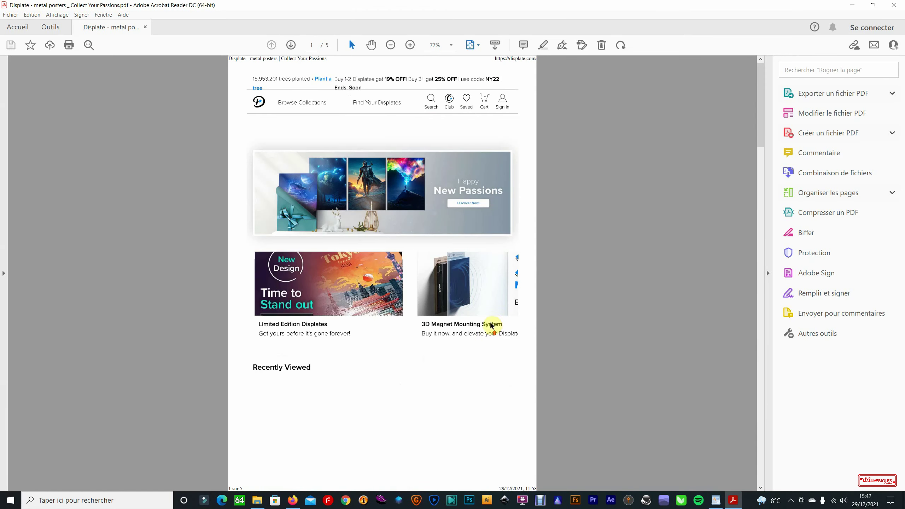
scroll(498, 317, down, 5)
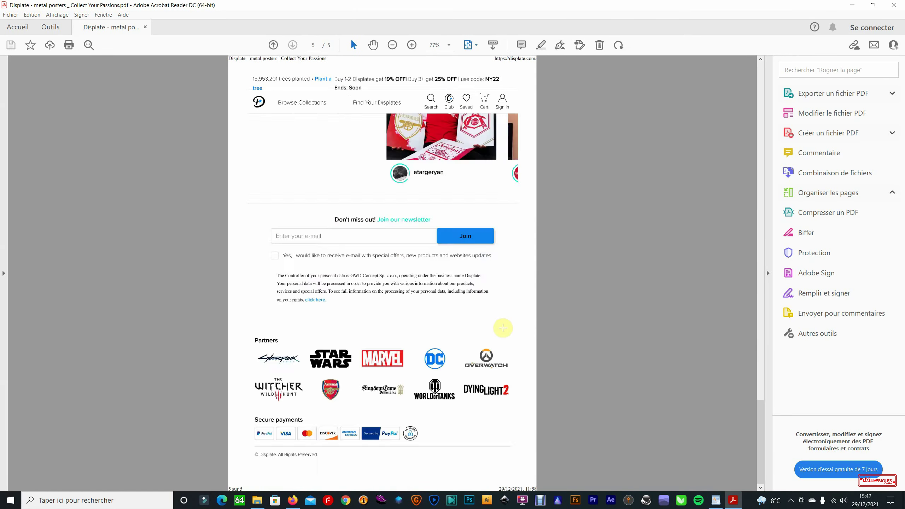
scroll(504, 329, up, 5)
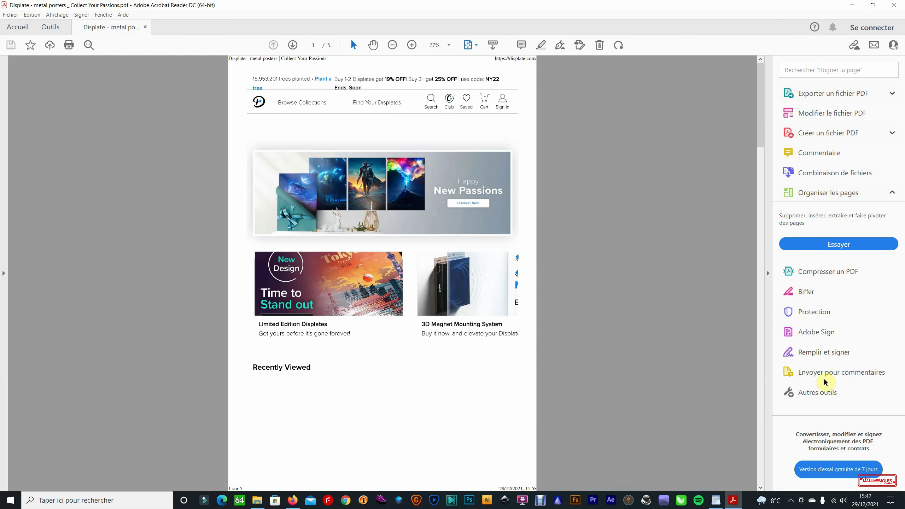
click(894, 4)
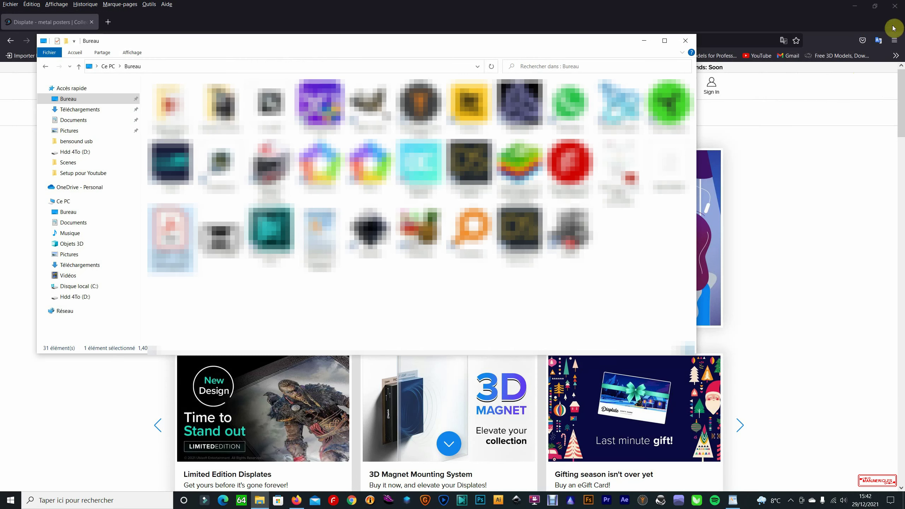
- Close Firefox, bring up the WordPad list of free applications, and launch Everything from the Bureau folder
click(894, 6)
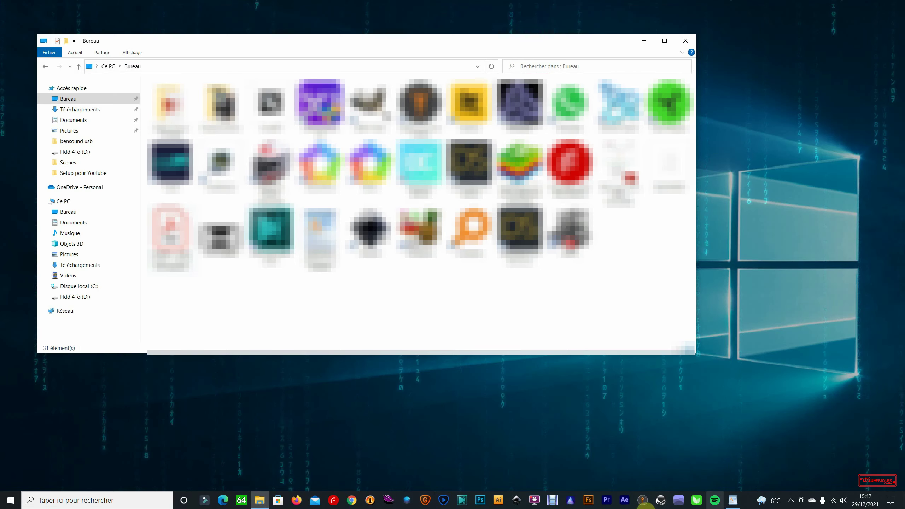
click(732, 499)
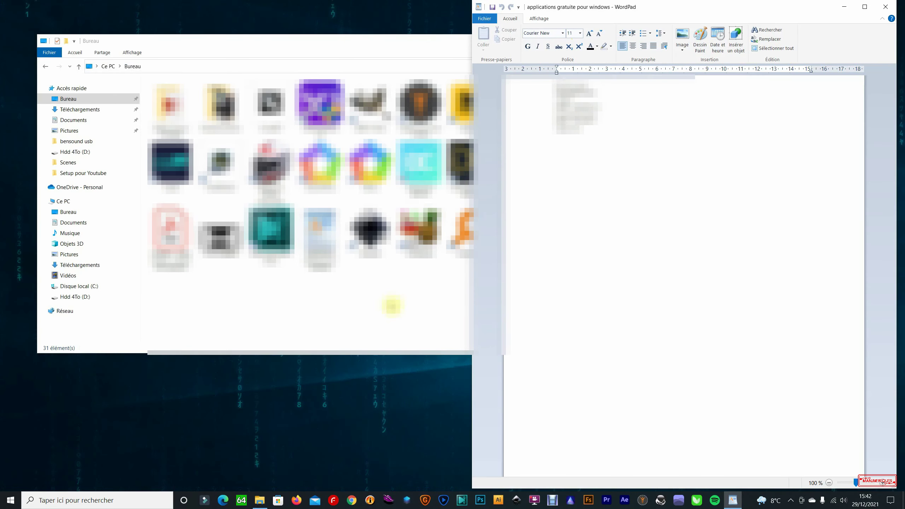
double_click(463, 235)
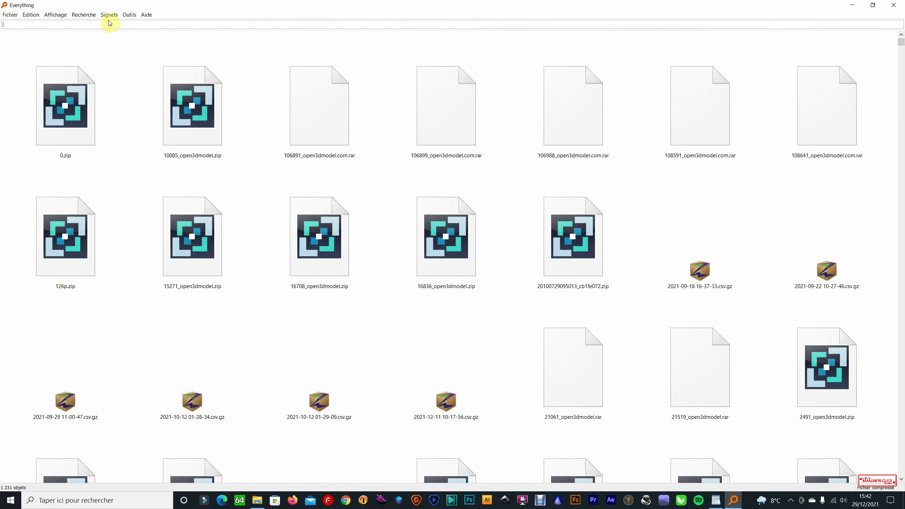
- Review the search filters in Everything and restrict the file list to executables
right_click(265, 45)
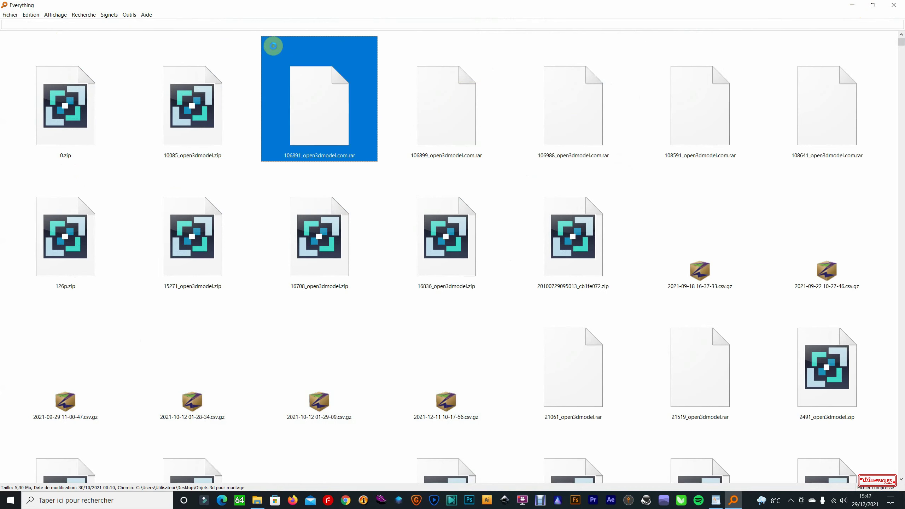
click(129, 17)
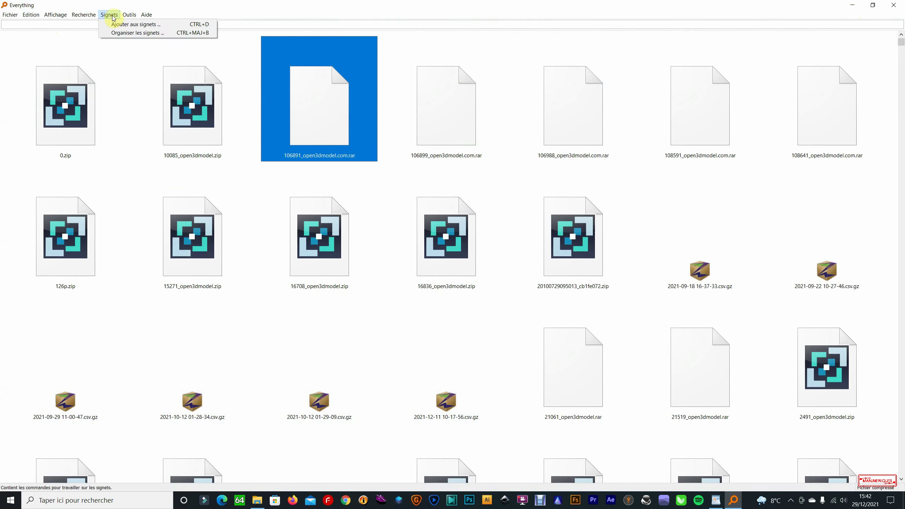
mouse_move(83, 17)
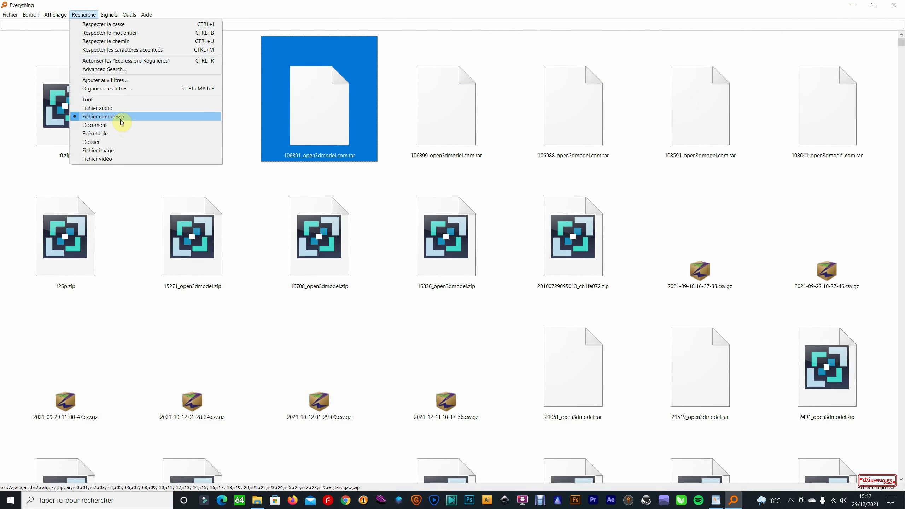
click(106, 134)
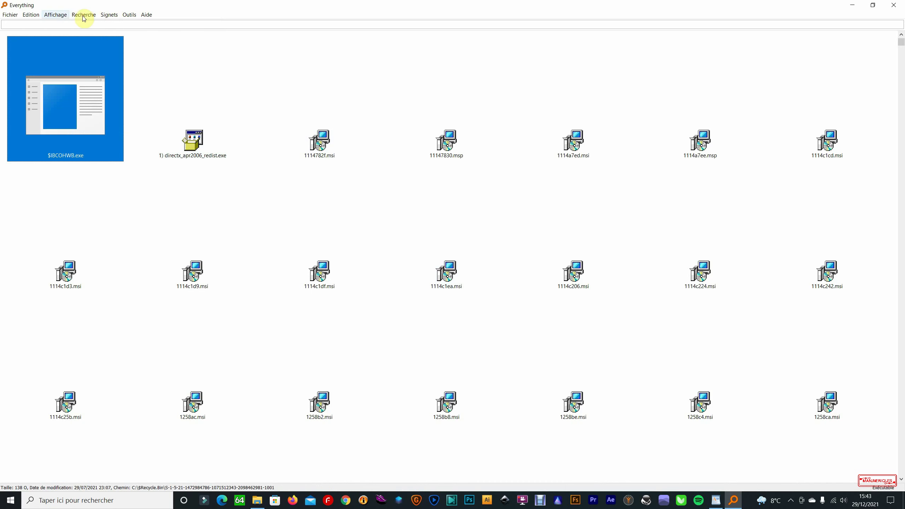
- Filter the Everything file list to audio files and browse through the list
click(56, 14)
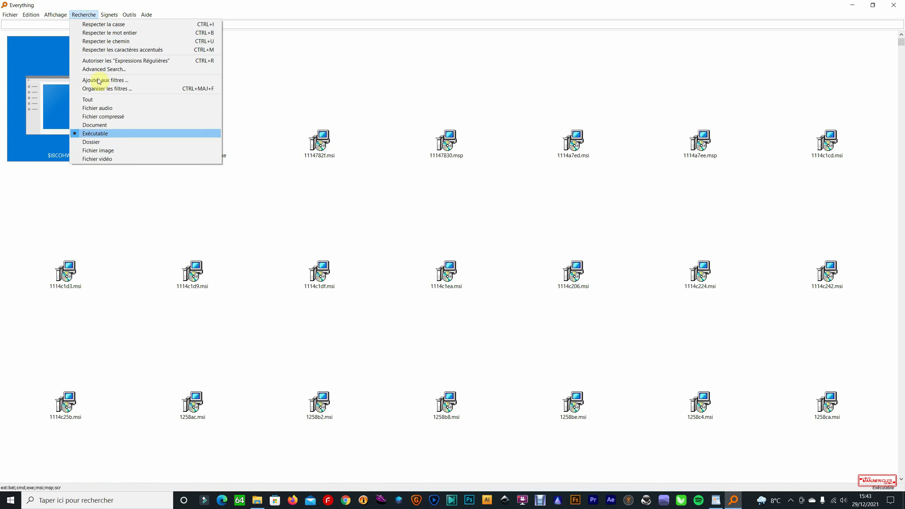
click(109, 109)
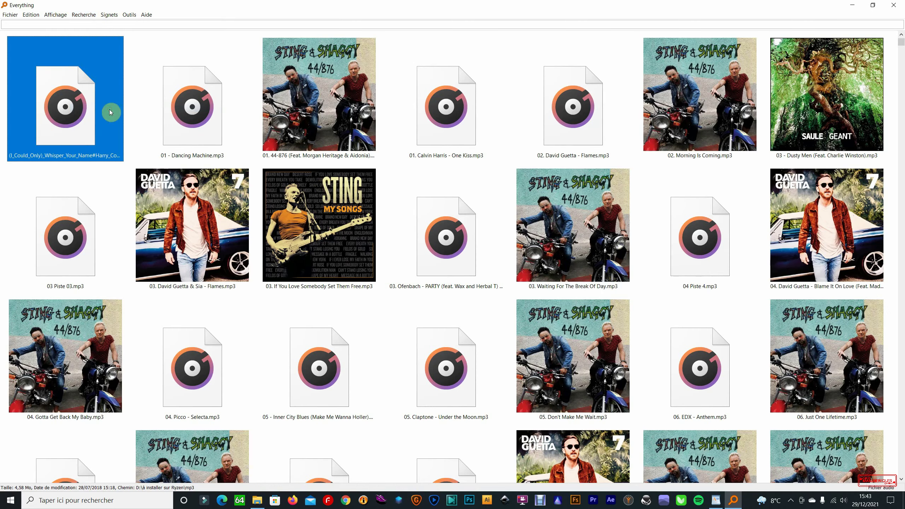
scroll(626, 259, down, 5)
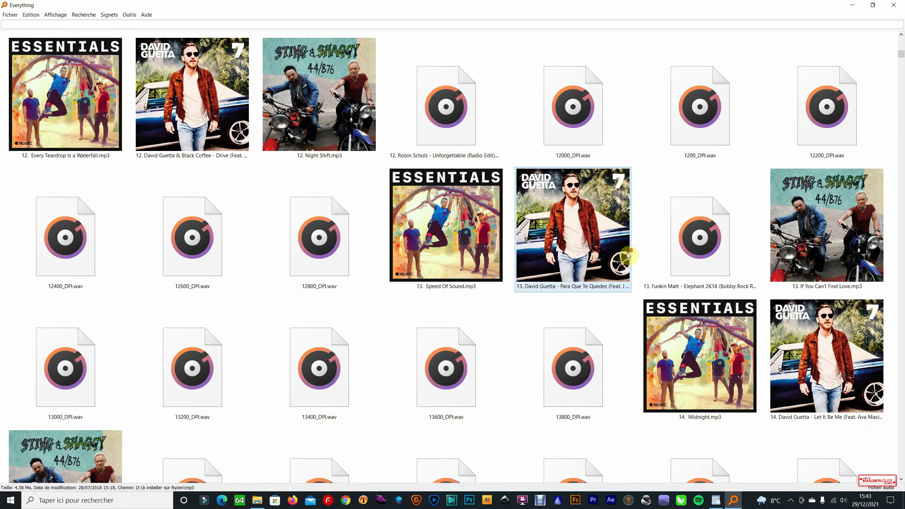
scroll(628, 254, down, 15)
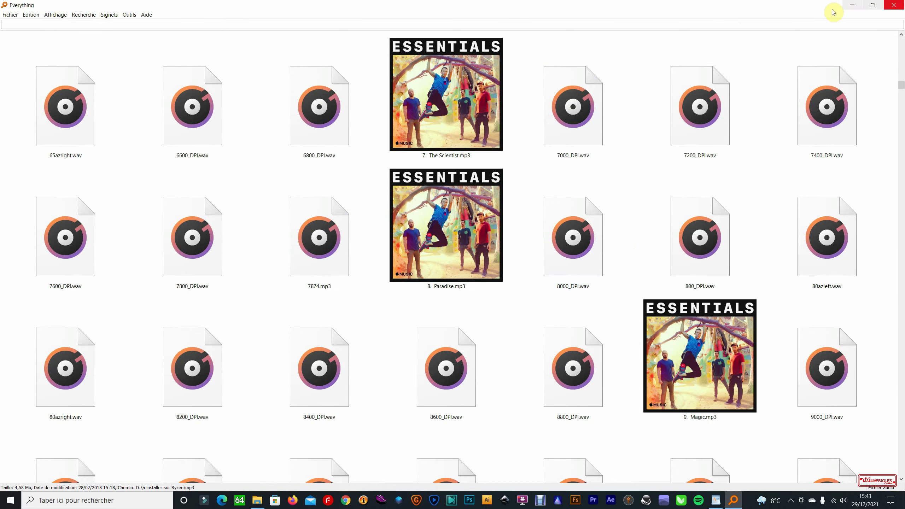
- Close Everything, launch DAZ Studio and dismiss its Welcome window
click(893, 5)
click(742, 257)
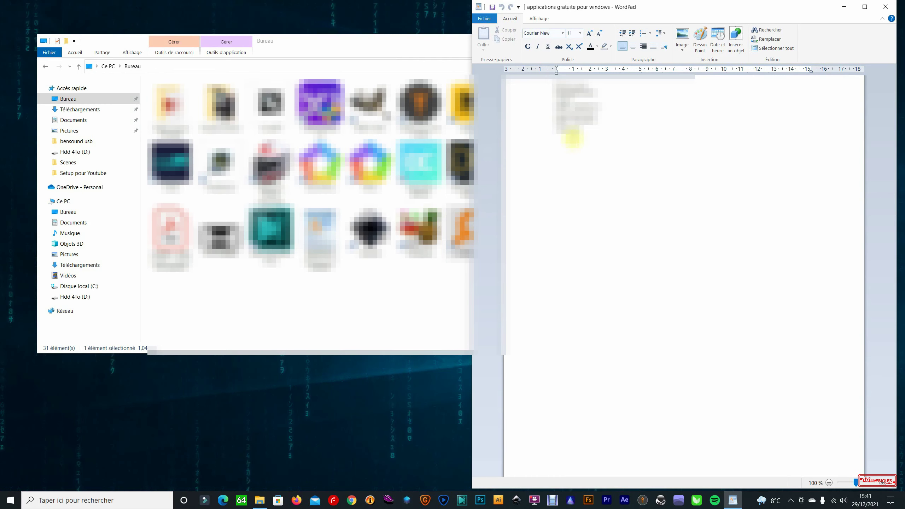
click(397, 304)
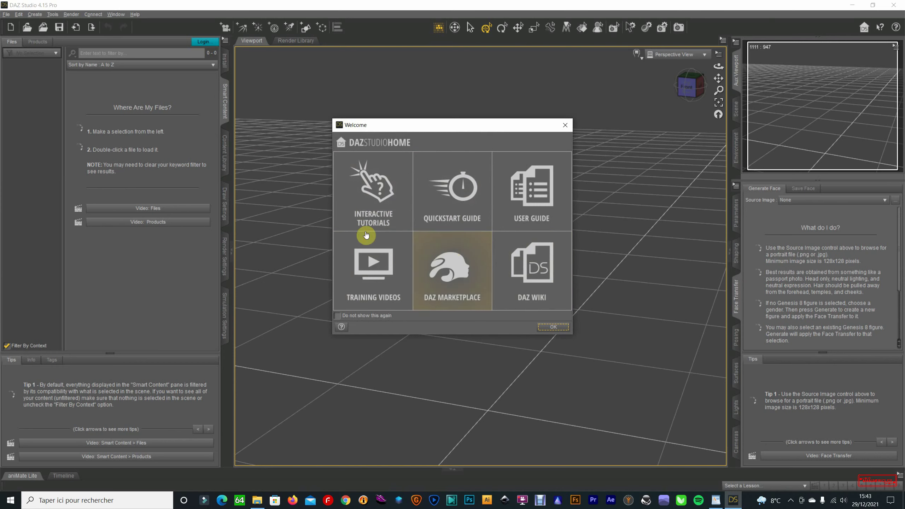
click(553, 327)
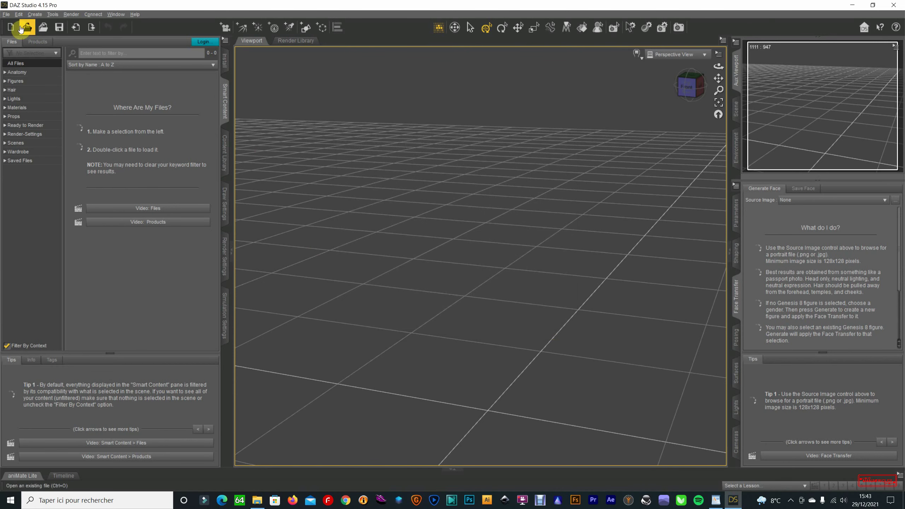
- Open the saved scene file trtrt from the My Library Scenes folder
click(6, 14)
click(21, 34)
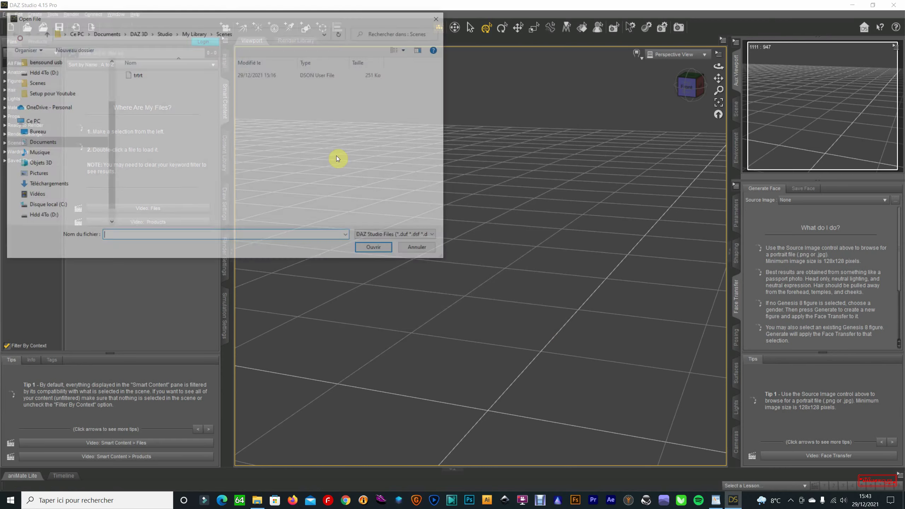
double_click(135, 74)
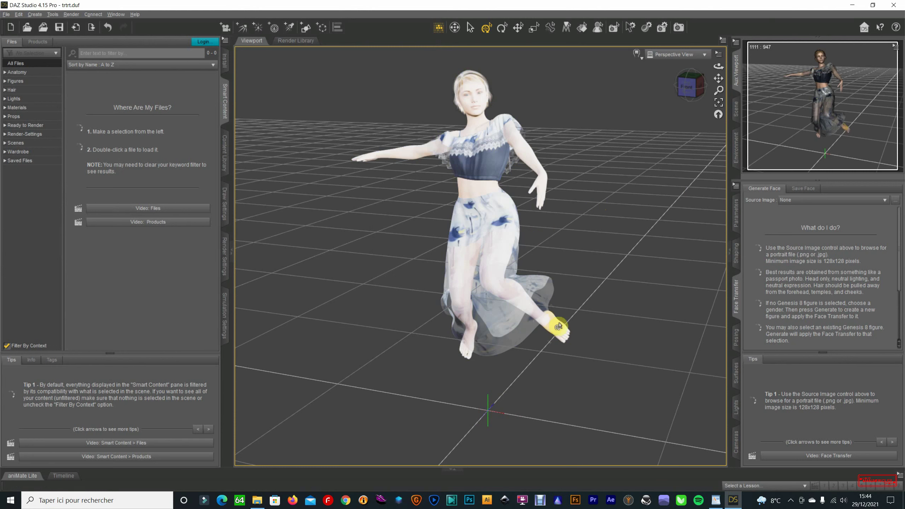
- Pose the female figure by pulling its left arm outward, lowering its right hand slightly and spreading both feet apart
drag(544, 190, 583, 172)
drag(374, 133, 367, 157)
drag(555, 339, 602, 354)
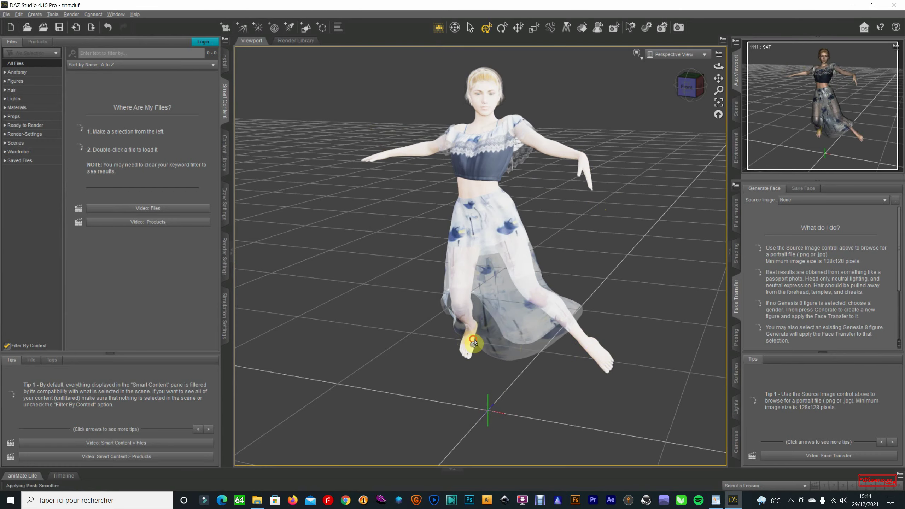
drag(471, 345, 429, 337)
- Adjust the figure's pose from its left side, turning the head, moving the left hand and swinging the legs backward
drag(692, 85, 689, 83)
drag(523, 92, 511, 86)
drag(528, 194, 547, 177)
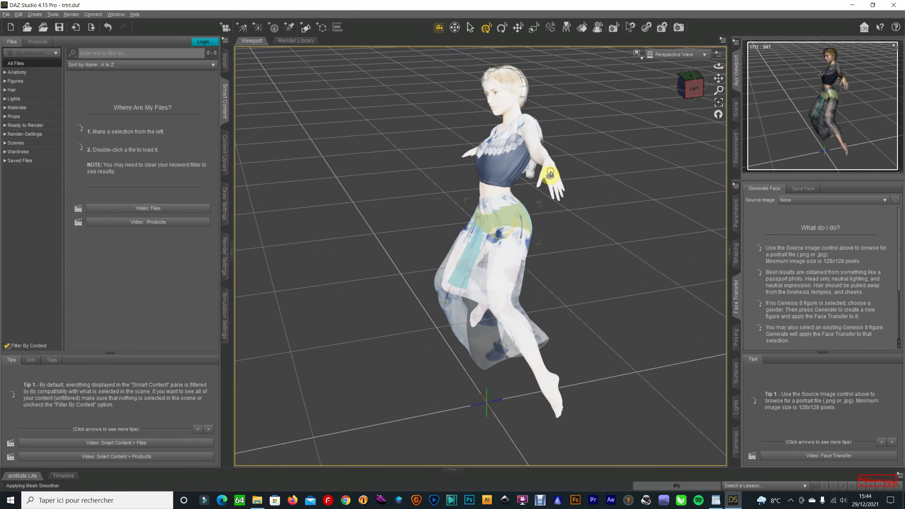
drag(501, 243, 522, 232)
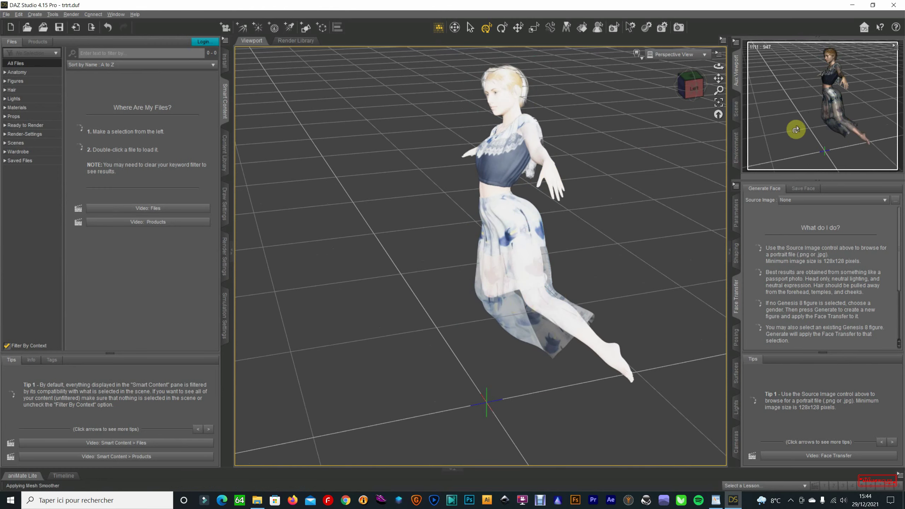
click(694, 84)
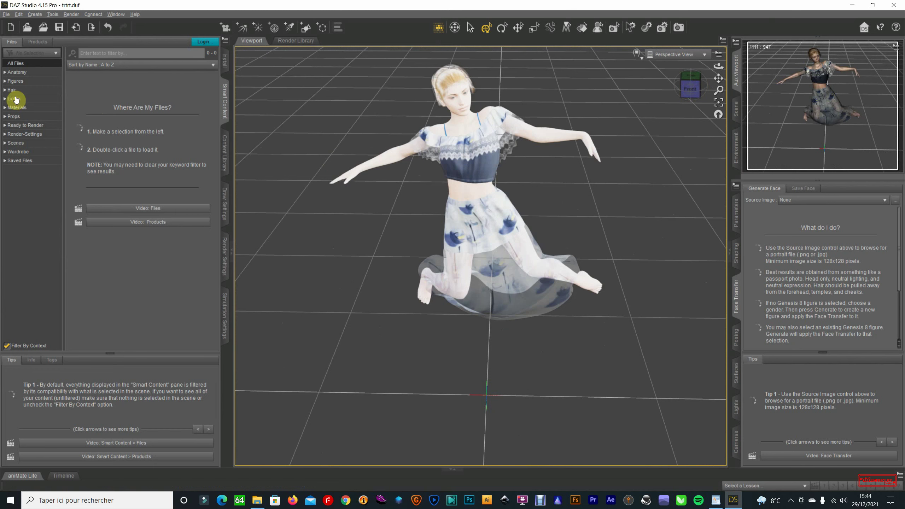
- Browse the Anatomy, Figures and Hair categories of the Smart Content library
click(5, 73)
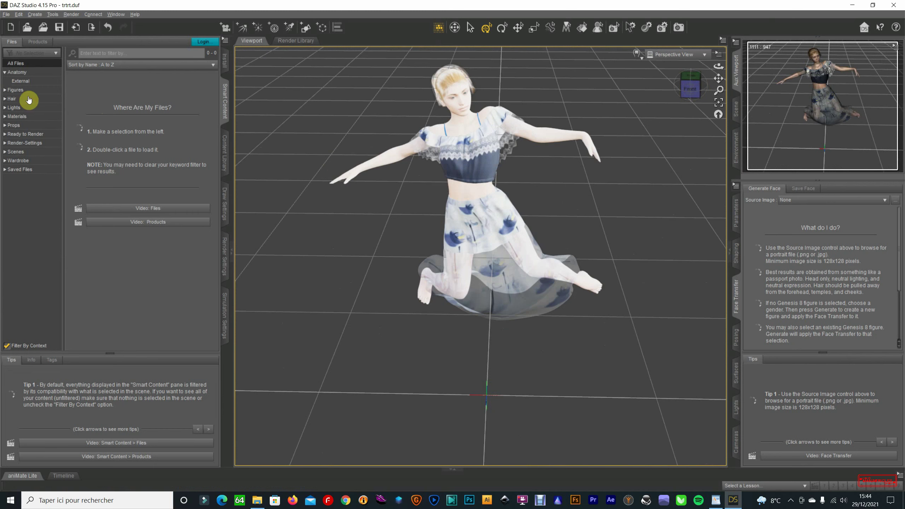
click(14, 89)
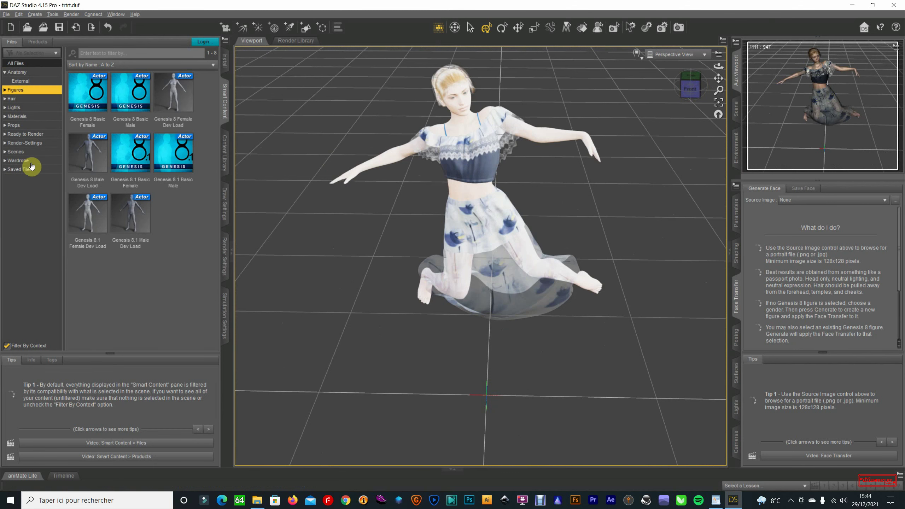
click(15, 99)
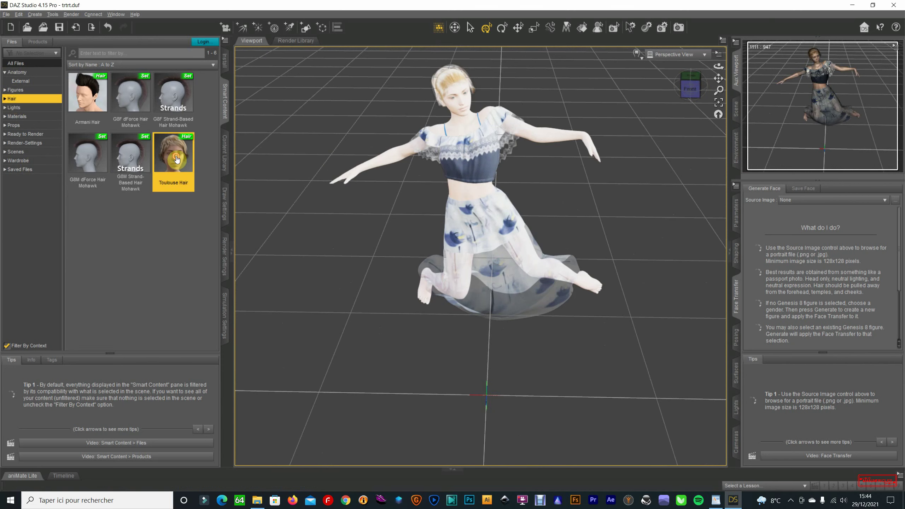
- Load Toulouse Hair from the Hair category into the scene with the female figure
double_click(177, 159)
click(515, 323)
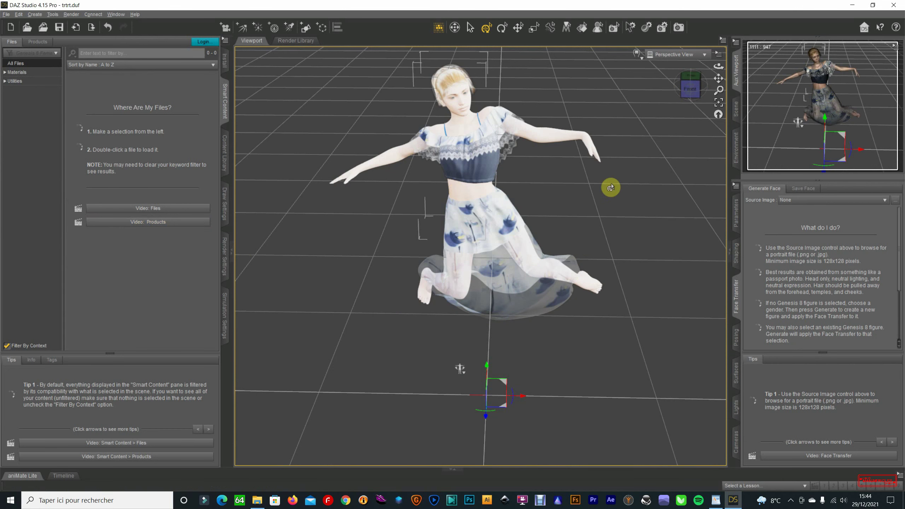
drag(693, 92, 679, 82)
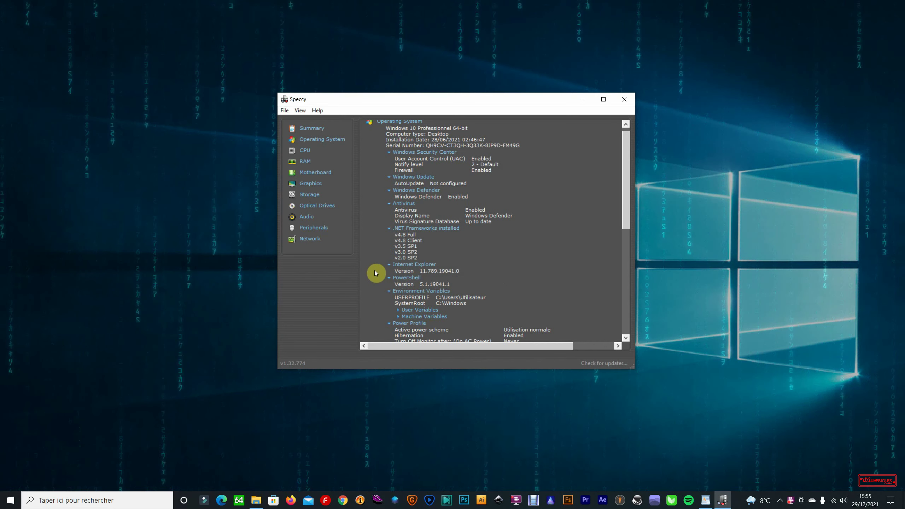
- Switch to Speccy and examine the Operating System details, followed by the CPU specifications
scroll(528, 195, up, 1)
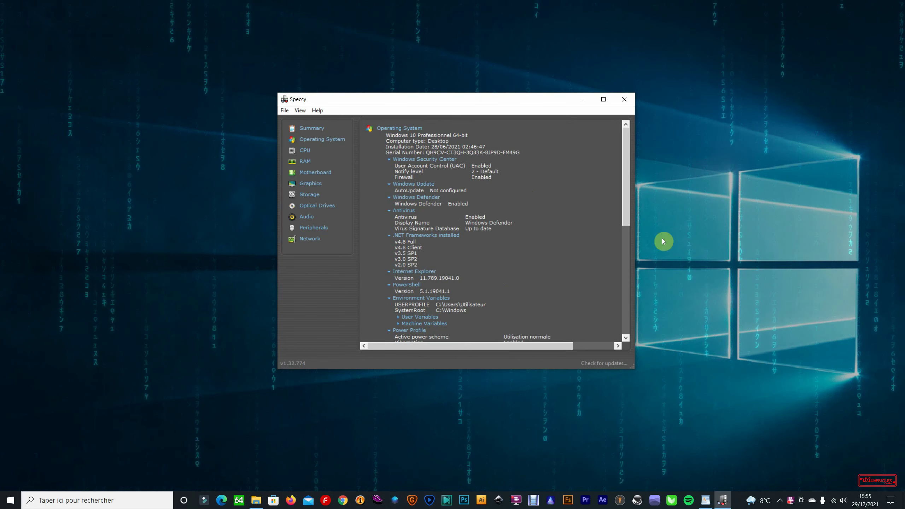
mouse_move(626, 207)
mouse_down()
mouse_move(631, 303)
mouse_move(625, 207)
mouse_up()
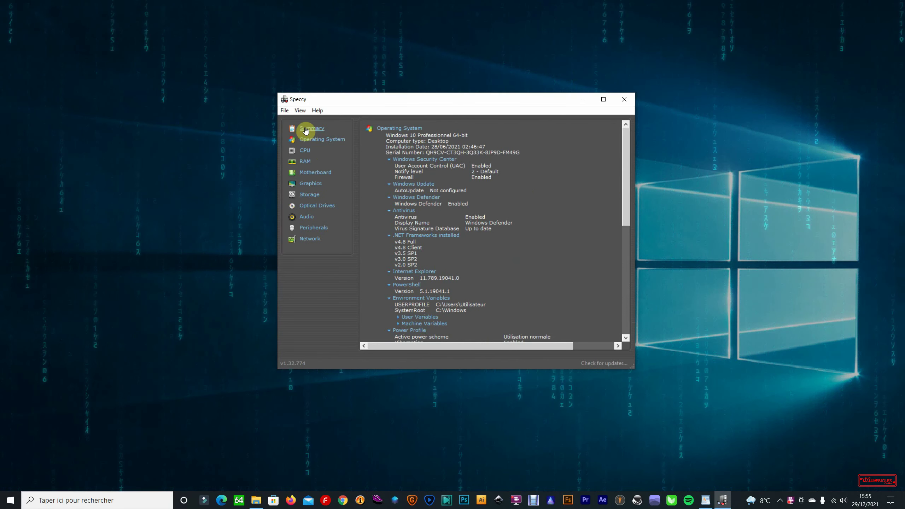
click(306, 151)
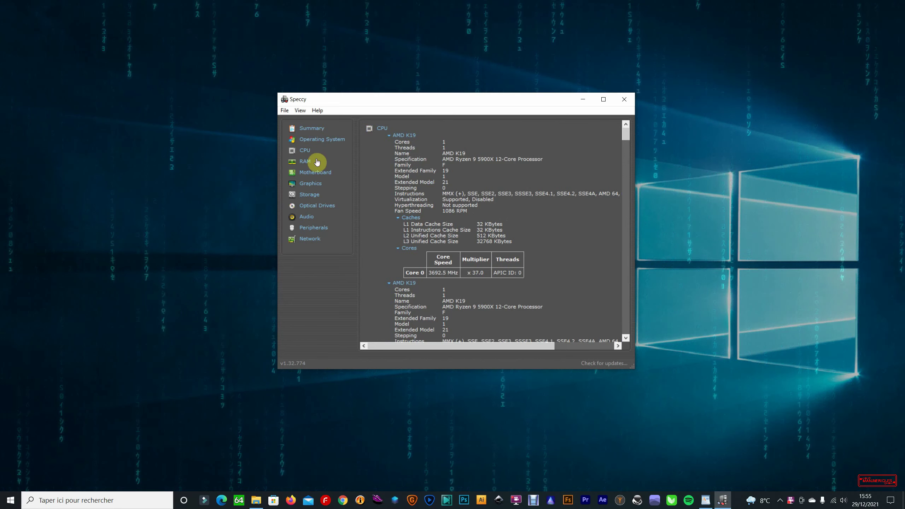
- Review the system Summary from the operating system and CPU through RAM, motherboard, graphics, storage and optical drives
click(309, 129)
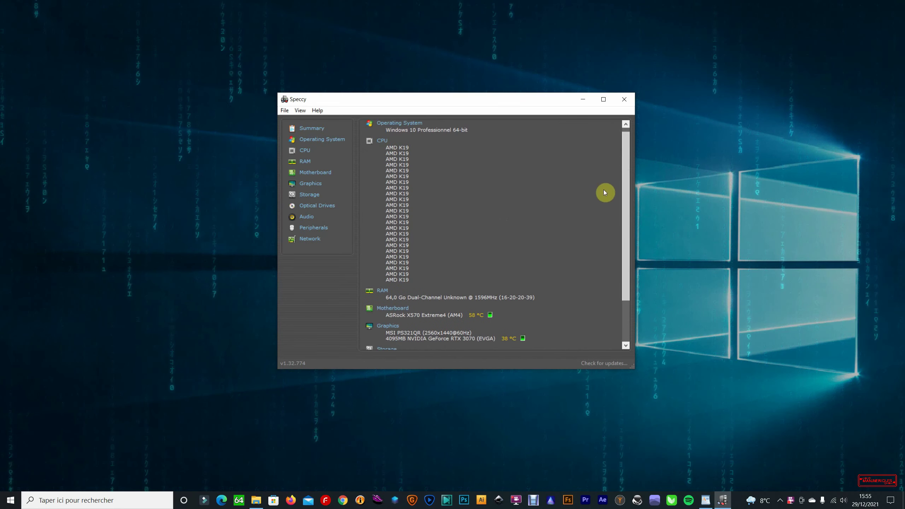
scroll(604, 193, up, 1)
scroll(404, 291, down, 2)
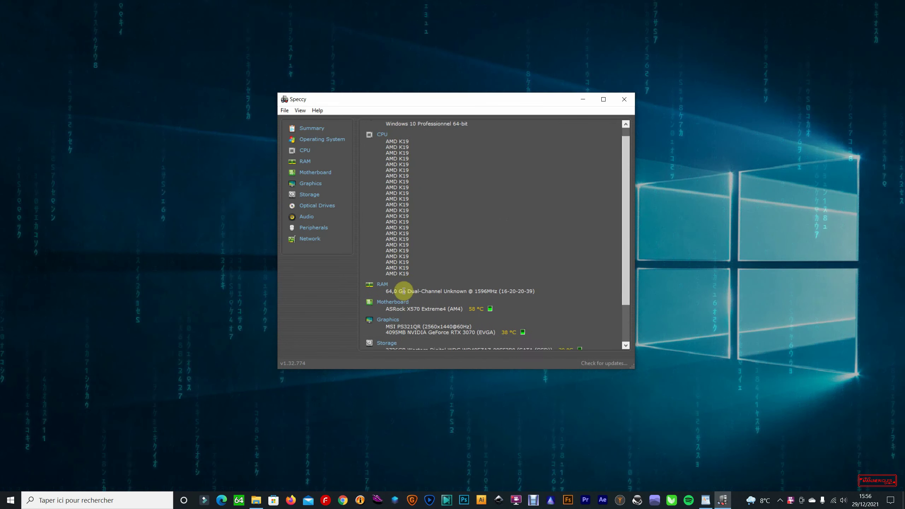
scroll(402, 310, down, 1)
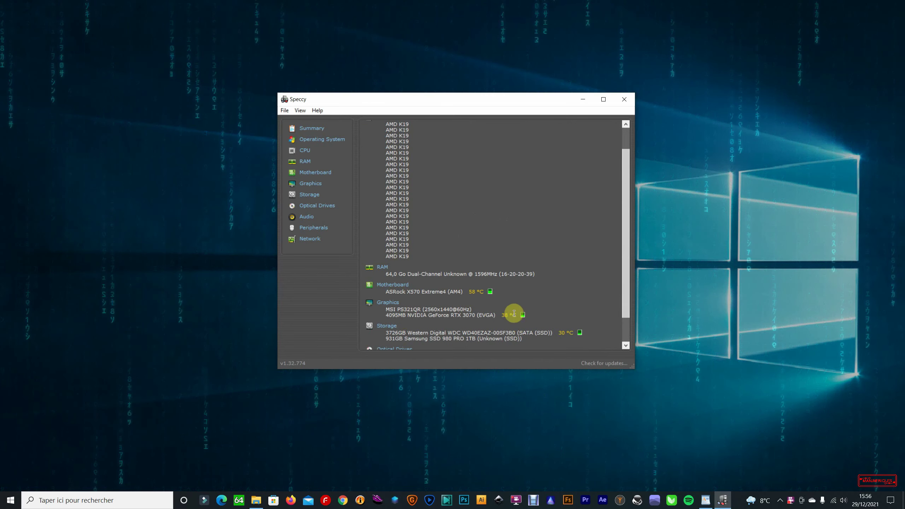
scroll(579, 318, down, 1)
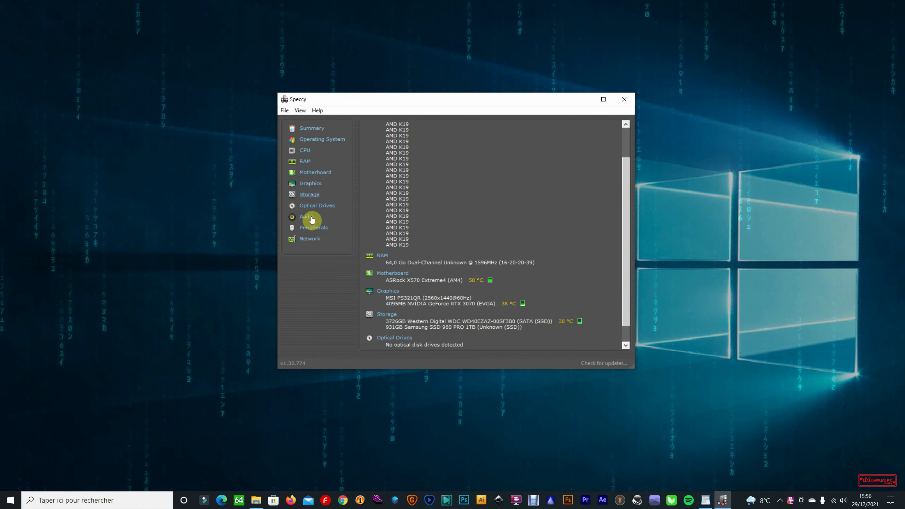
- Return to the Operating System details and look over the Windows security, antivirus and .NET Frameworks entries
click(316, 142)
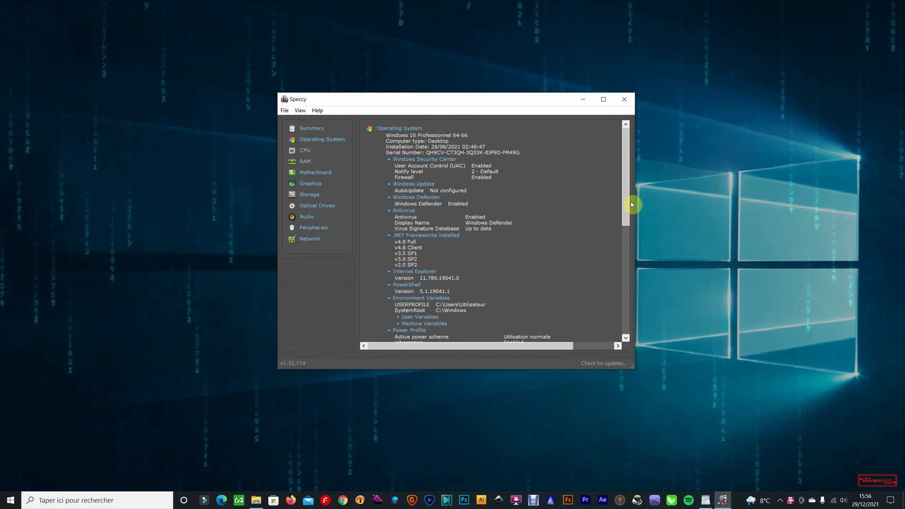
click(621, 210)
mouse_move(623, 208)
mouse_down()
mouse_move(633, 312)
mouse_move(639, 186)
mouse_move(626, 211)
mouse_up()
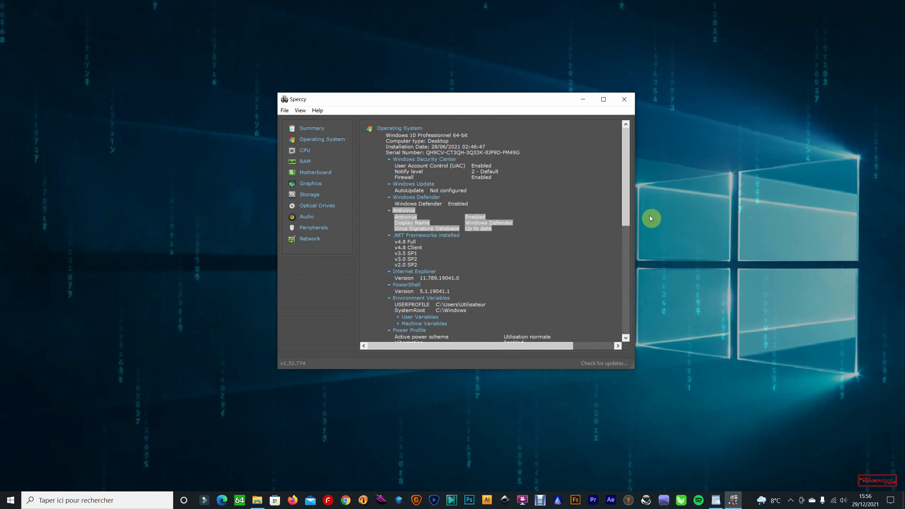
click(653, 205)
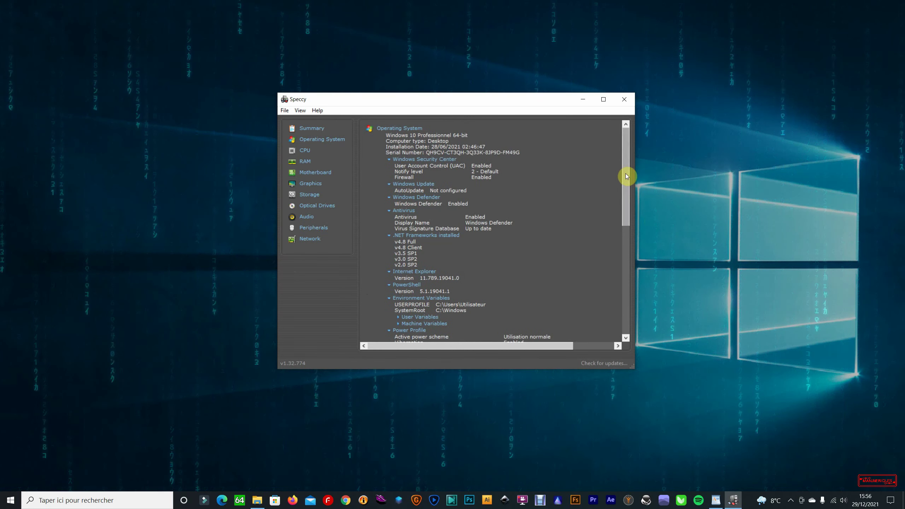